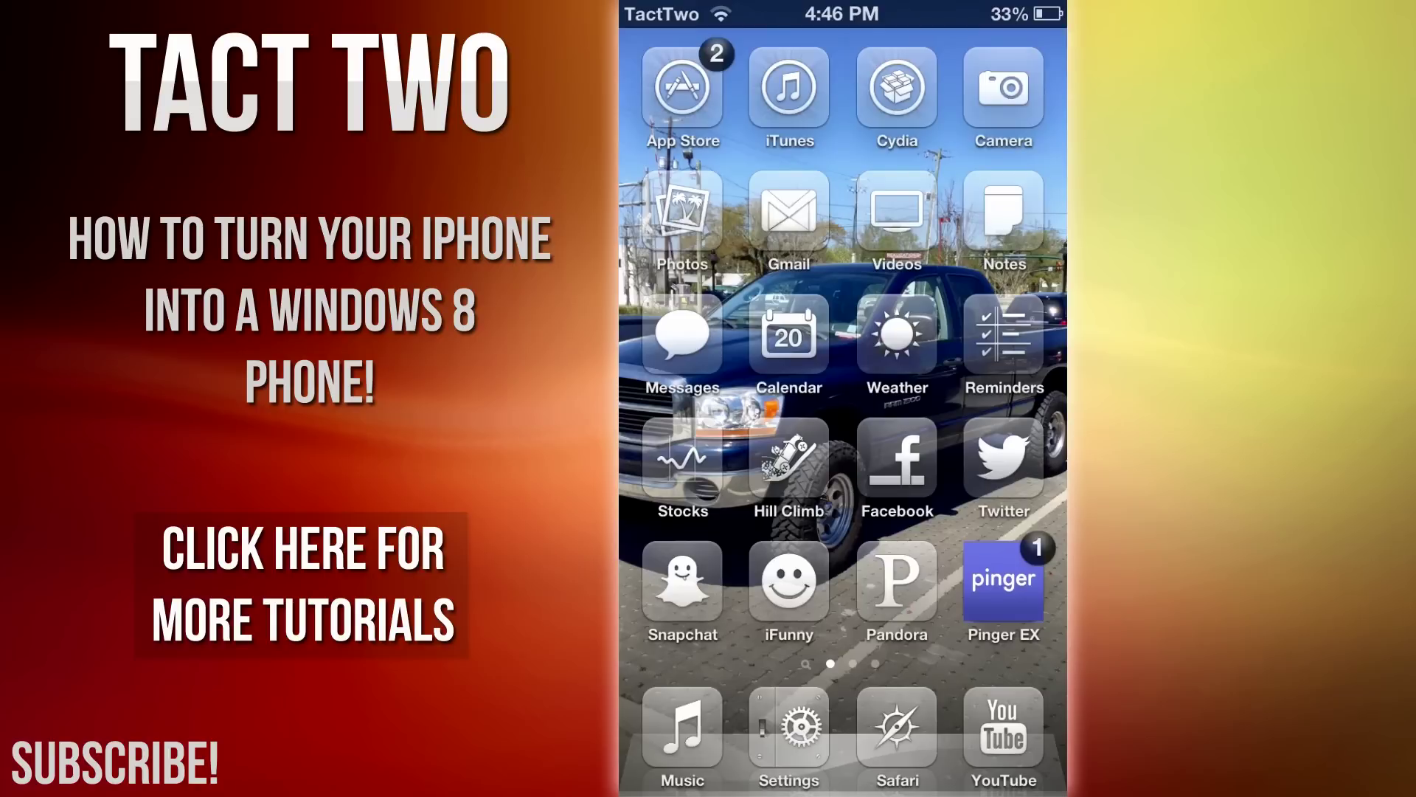
# - Launch Cydia from the iPhone home screen
pyautogui.click(896, 89)
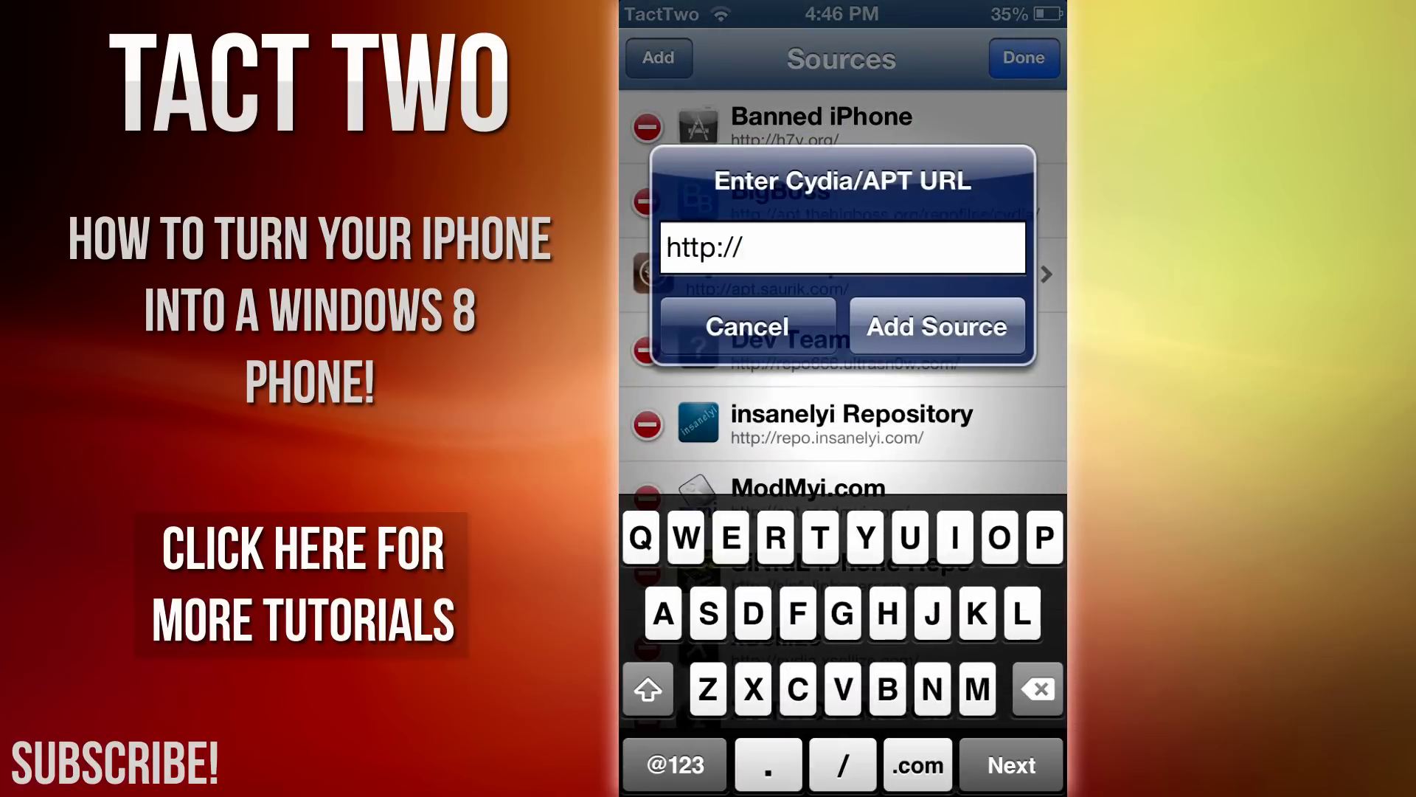
pyautogui.write('cydia.')
pyautogui.write('xselliz')
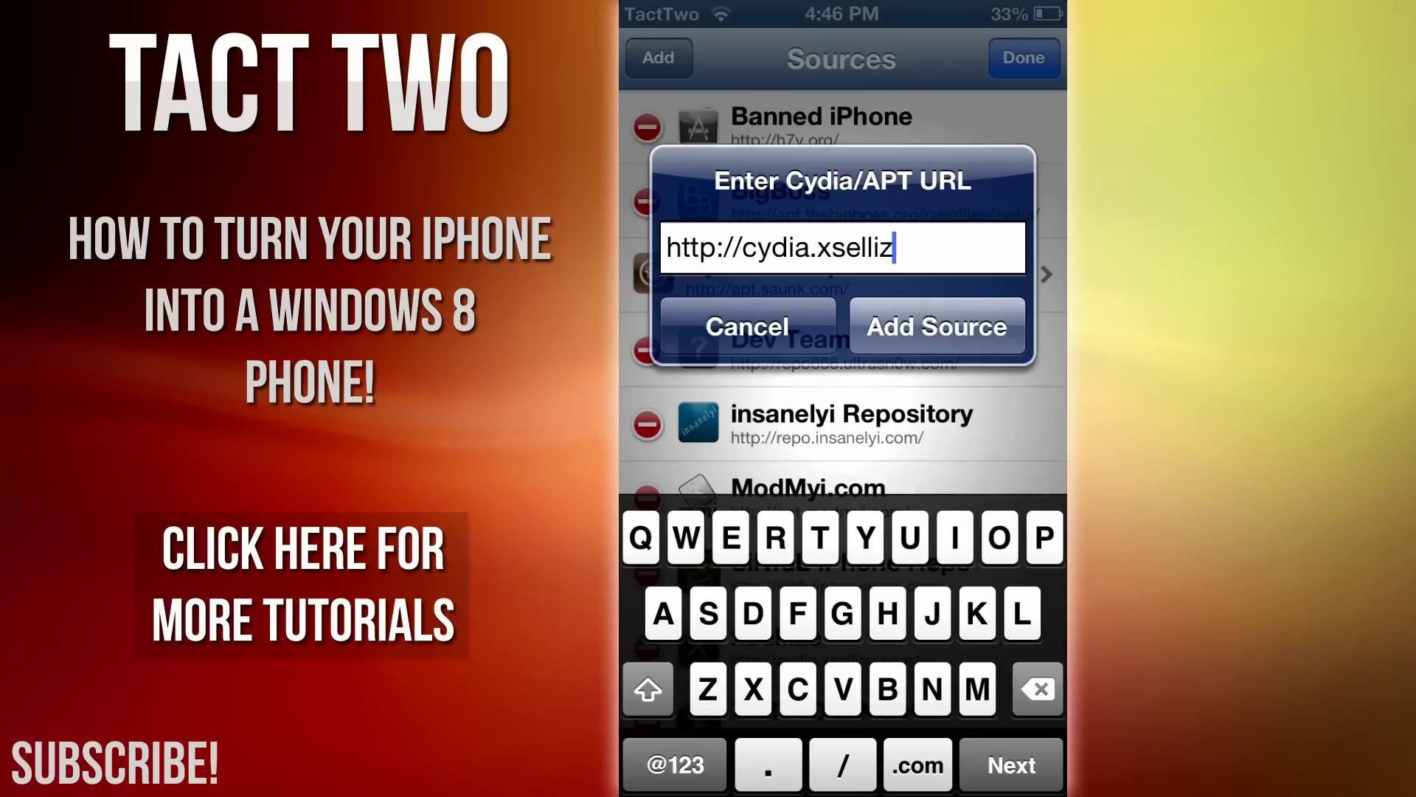
pyautogui.write('e.com/')
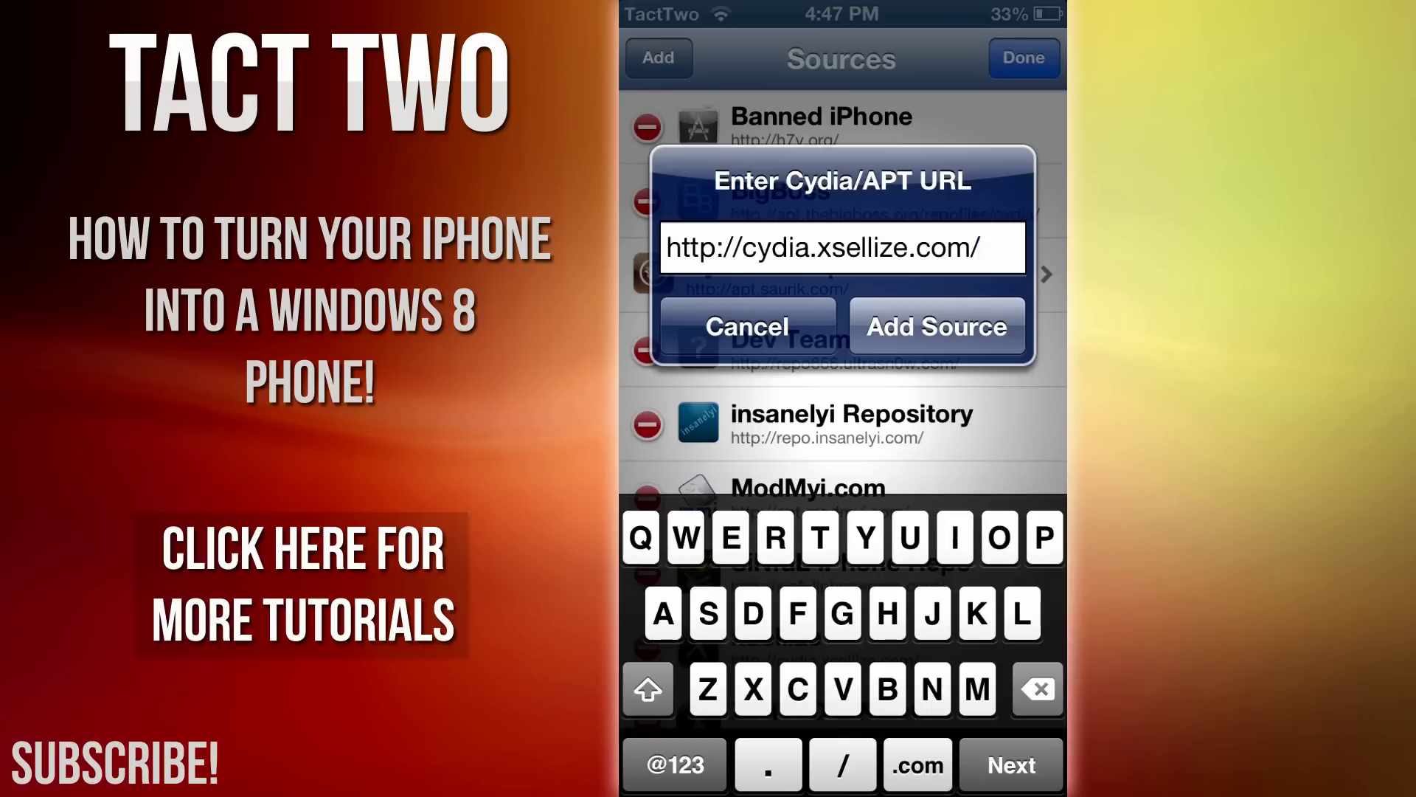
# - Confirm cydia.xsellize.com as a new source and finish editing the sources list
pyautogui.click(746, 327)
pyautogui.click(1023, 57)
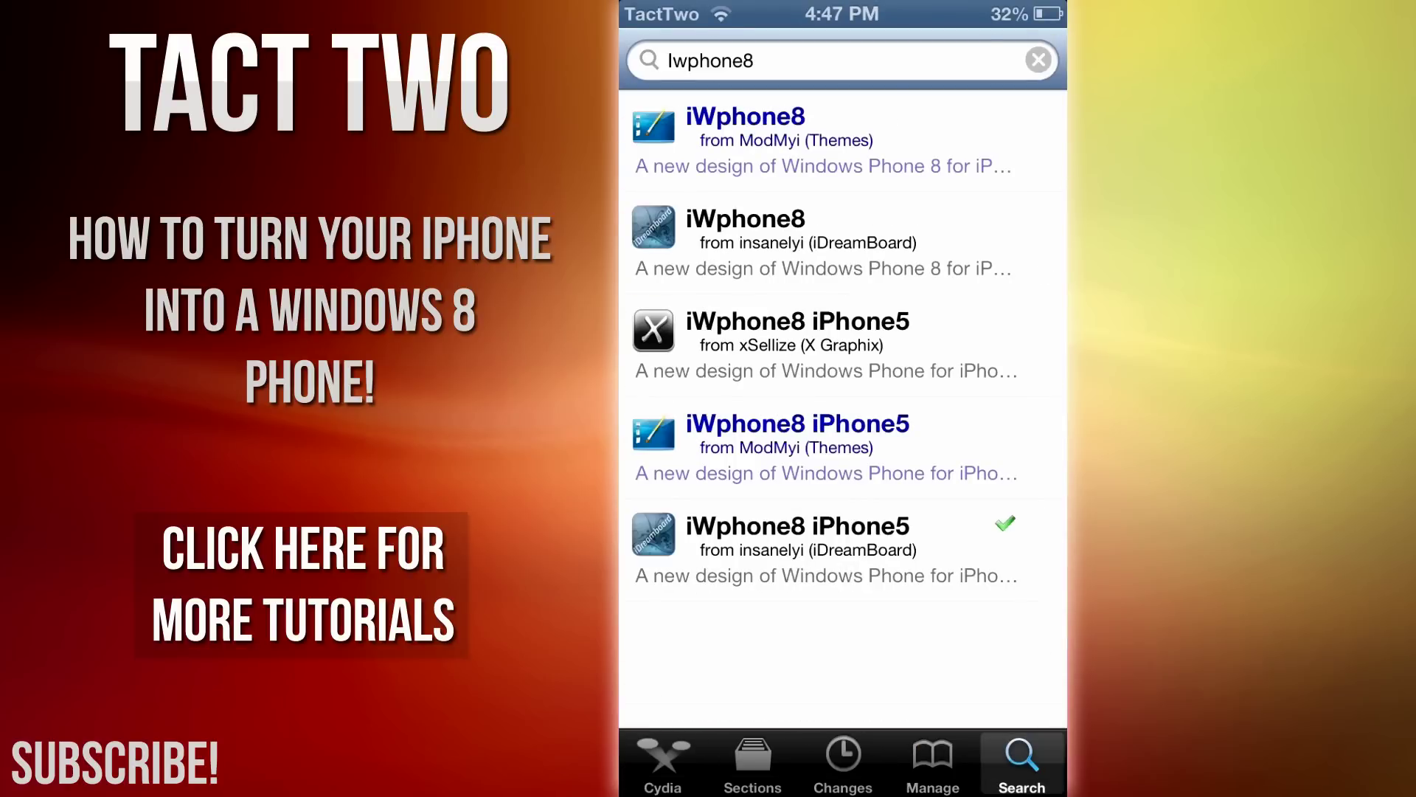
# - Search for DreamBoard, view its installed 1.1.4 details, then clear the search query
pyautogui.click(1038, 60)
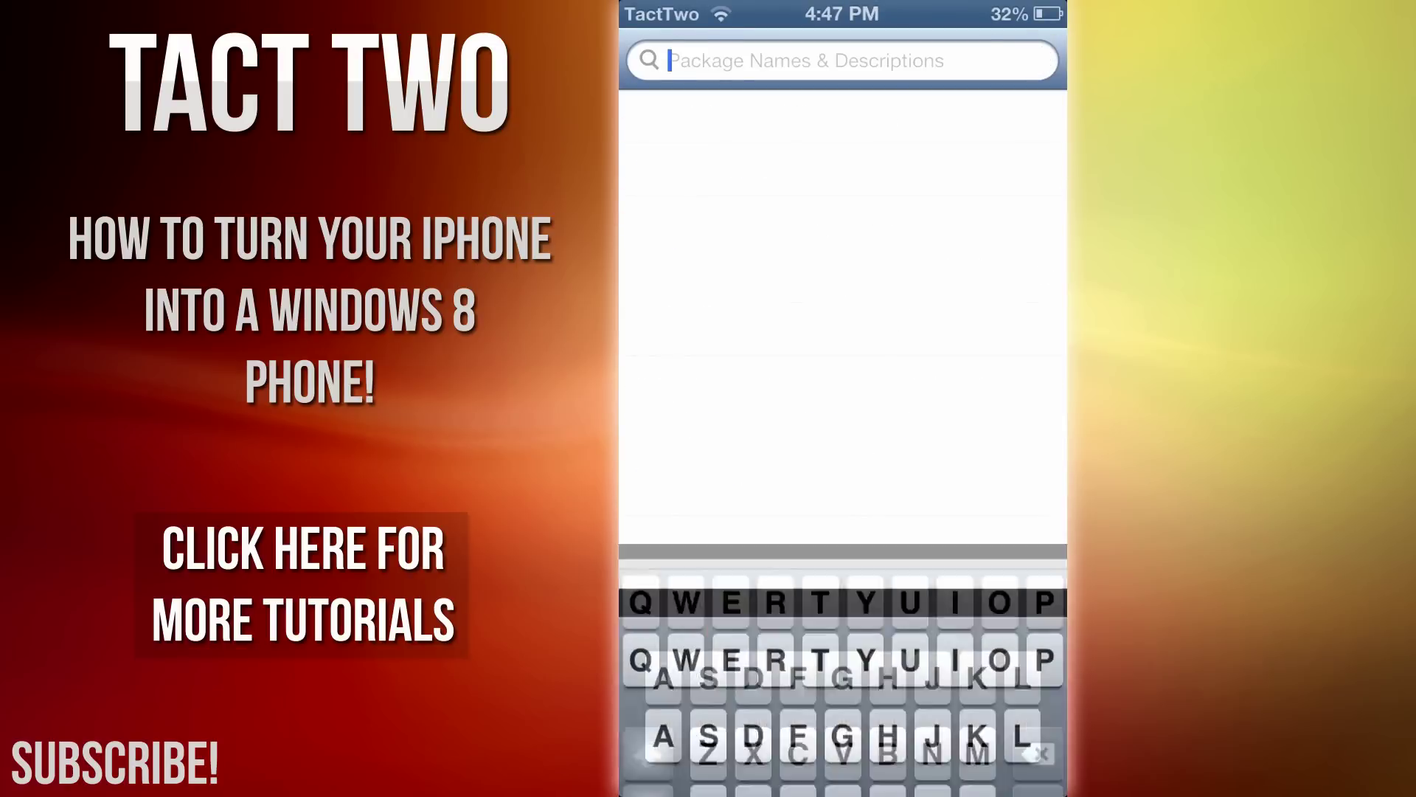
pyautogui.write('Dr')
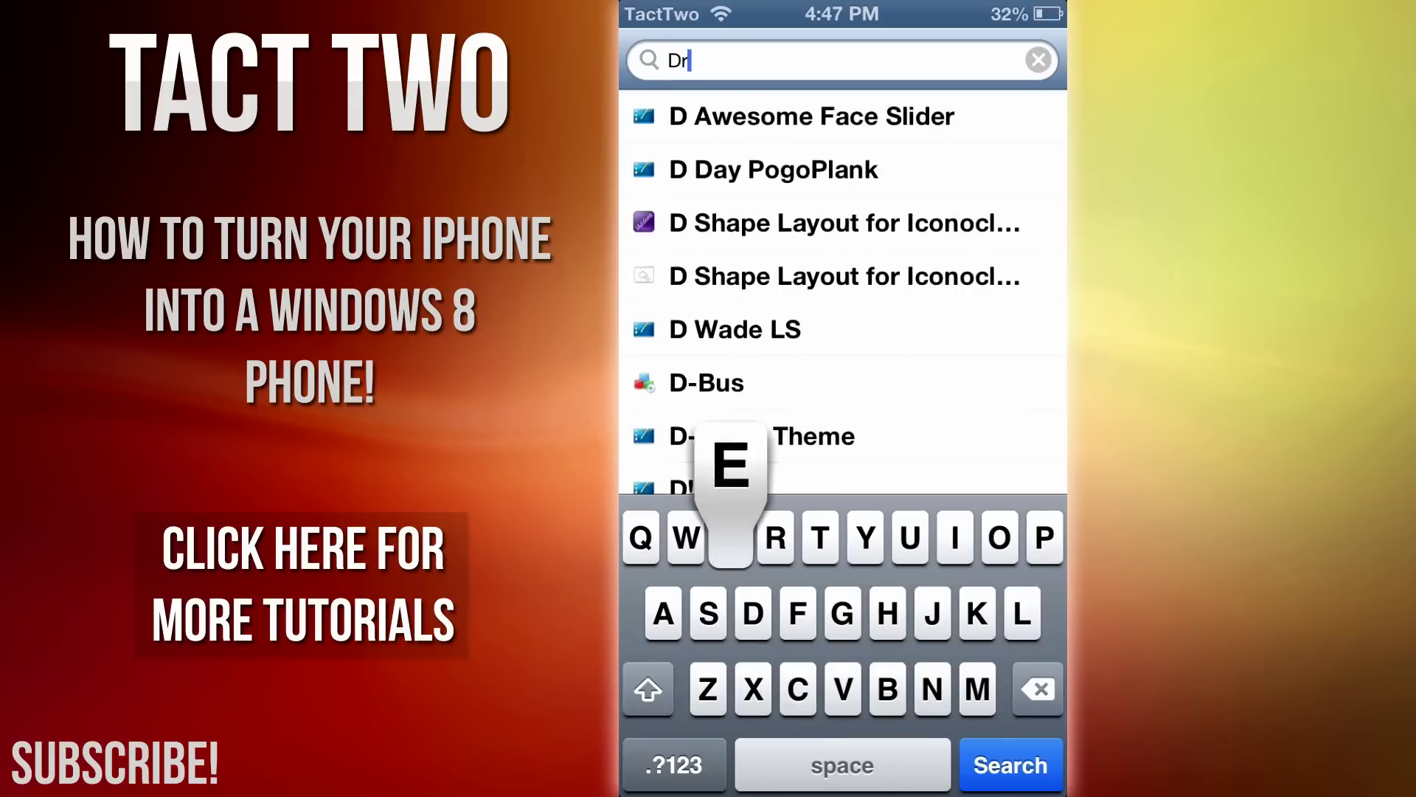
pyautogui.write('eamboard')
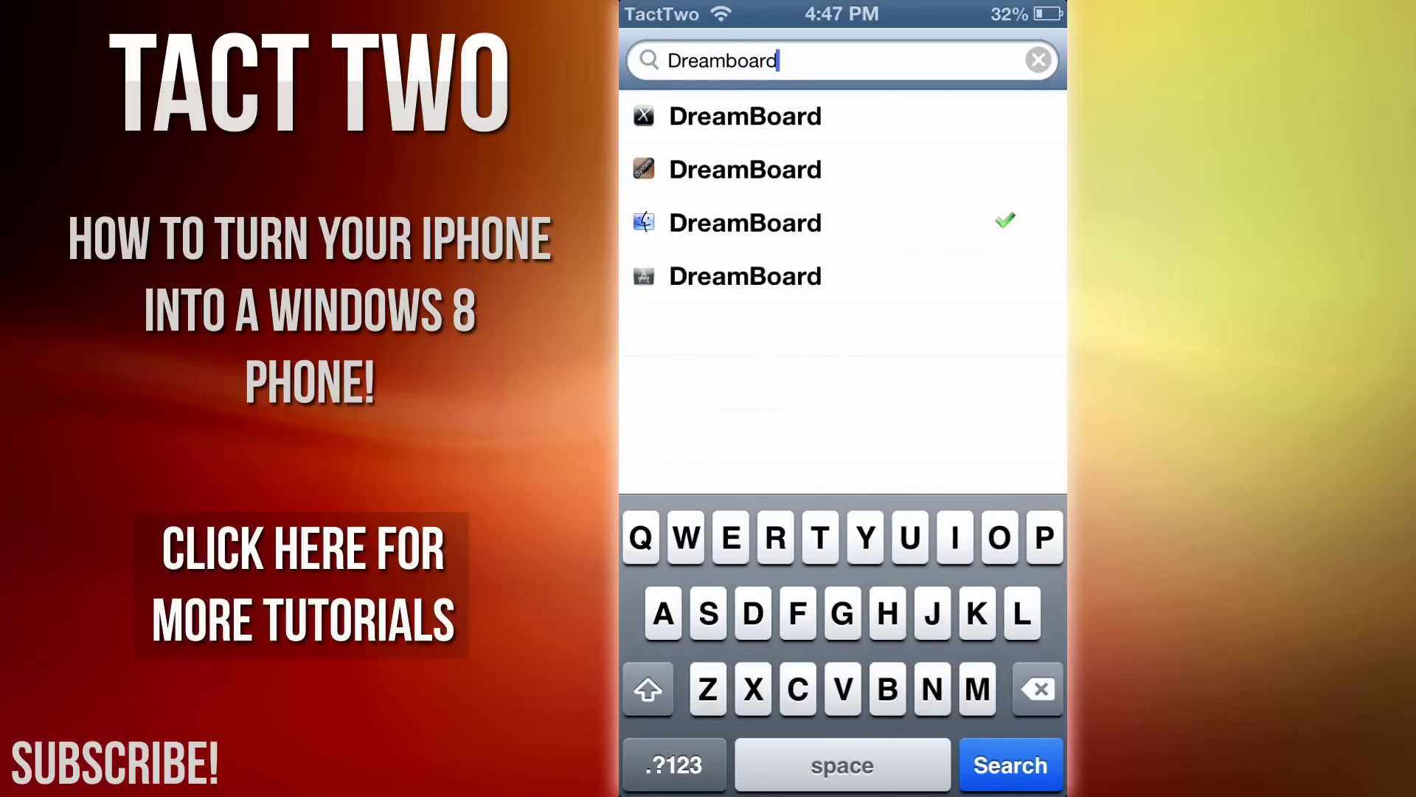
pyautogui.click(744, 223)
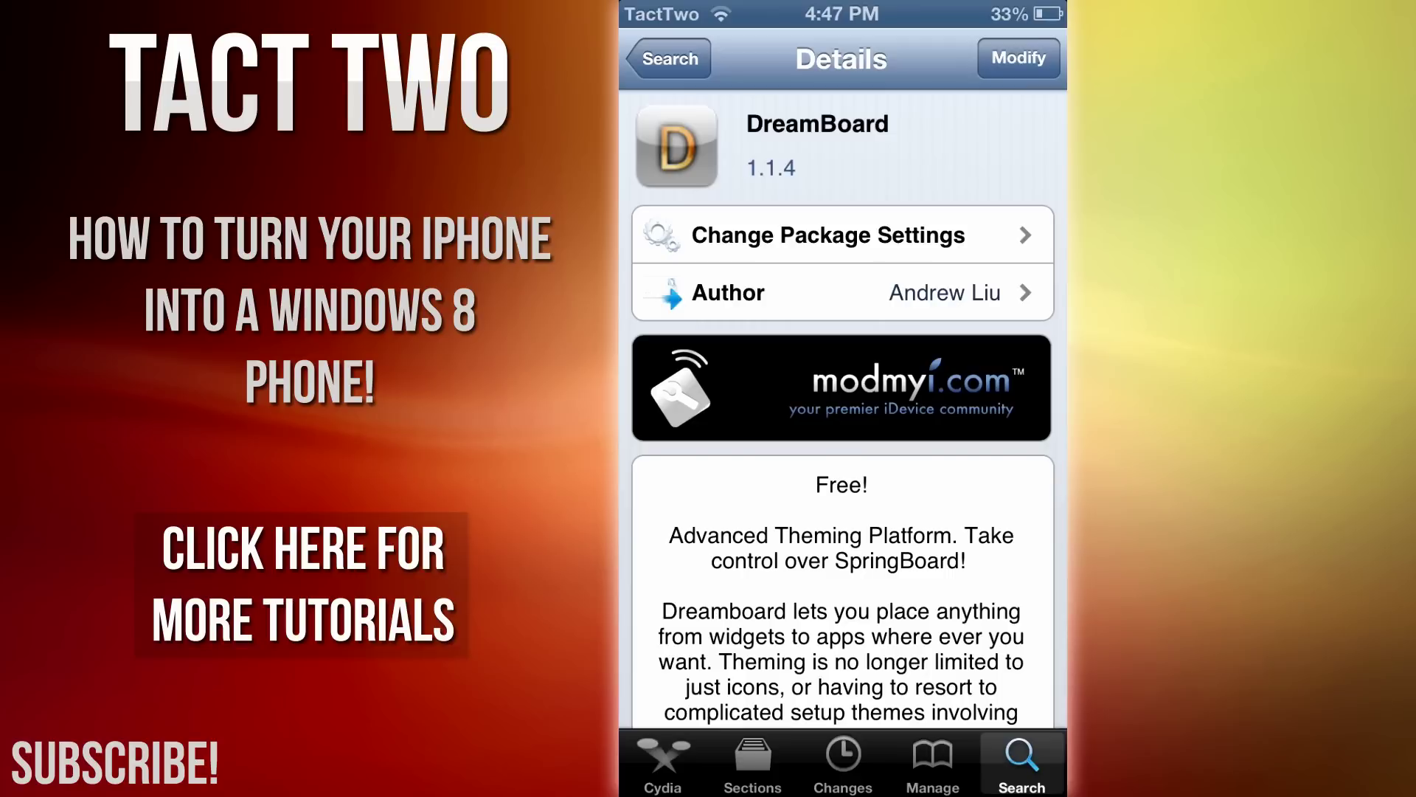
pyautogui.click(670, 59)
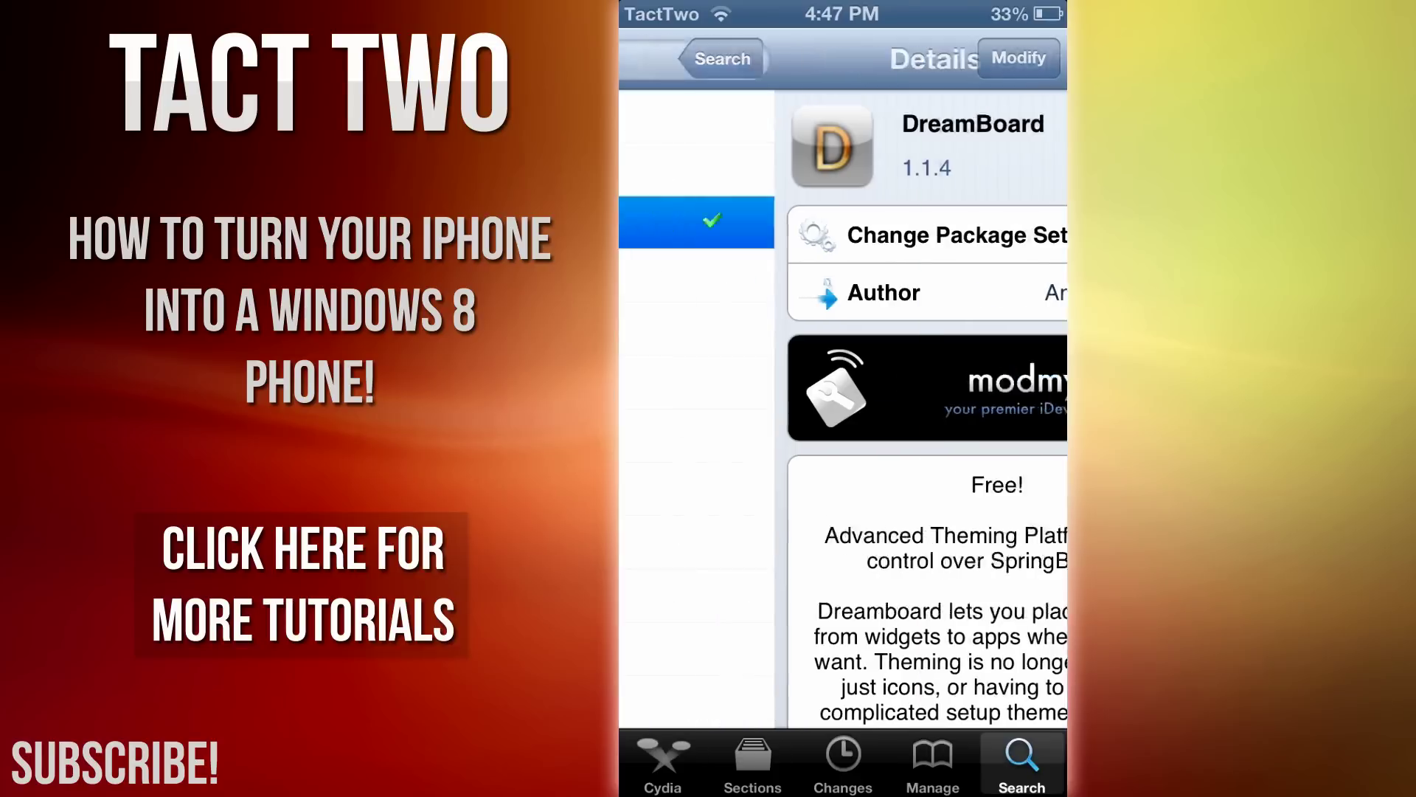
pyautogui.click(1040, 60)
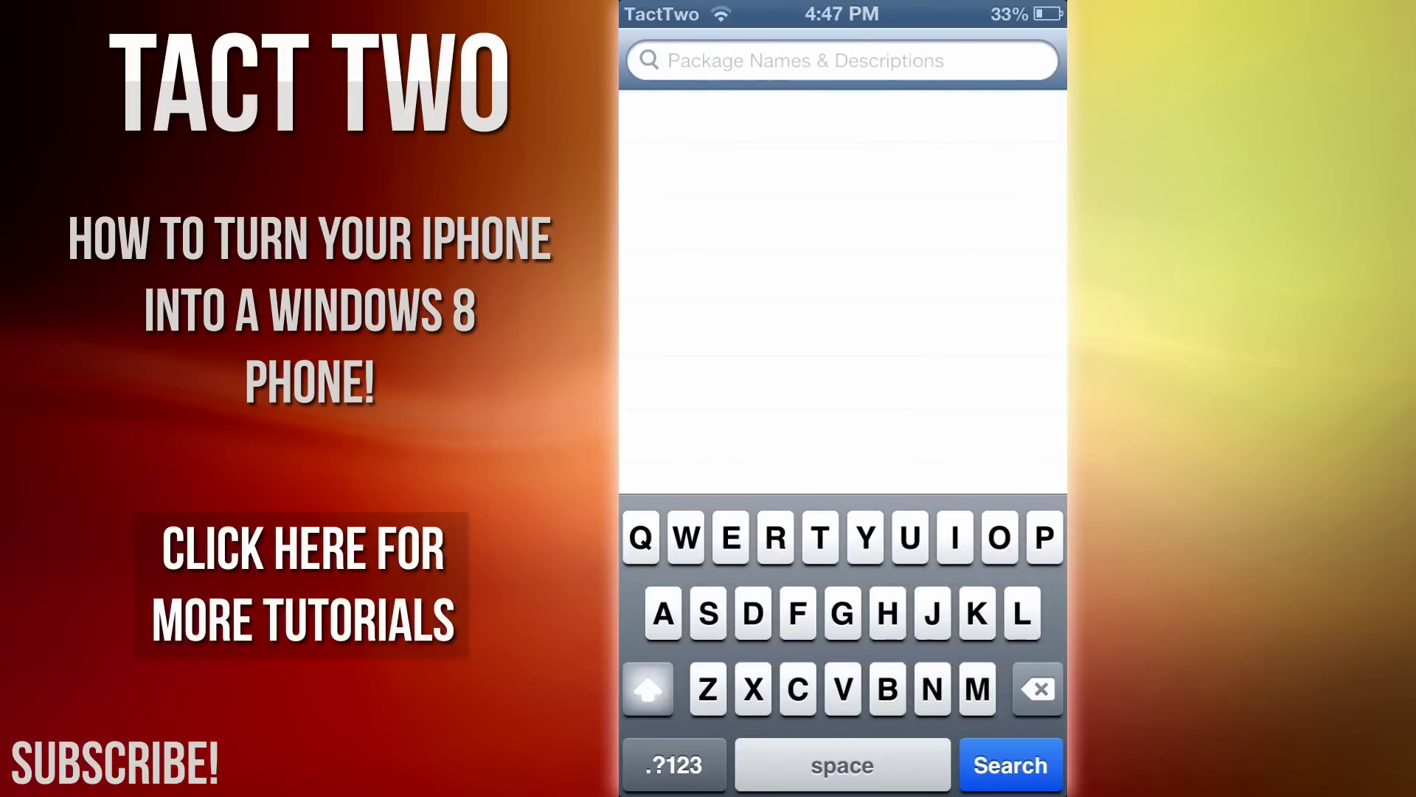
pyautogui.write('I')
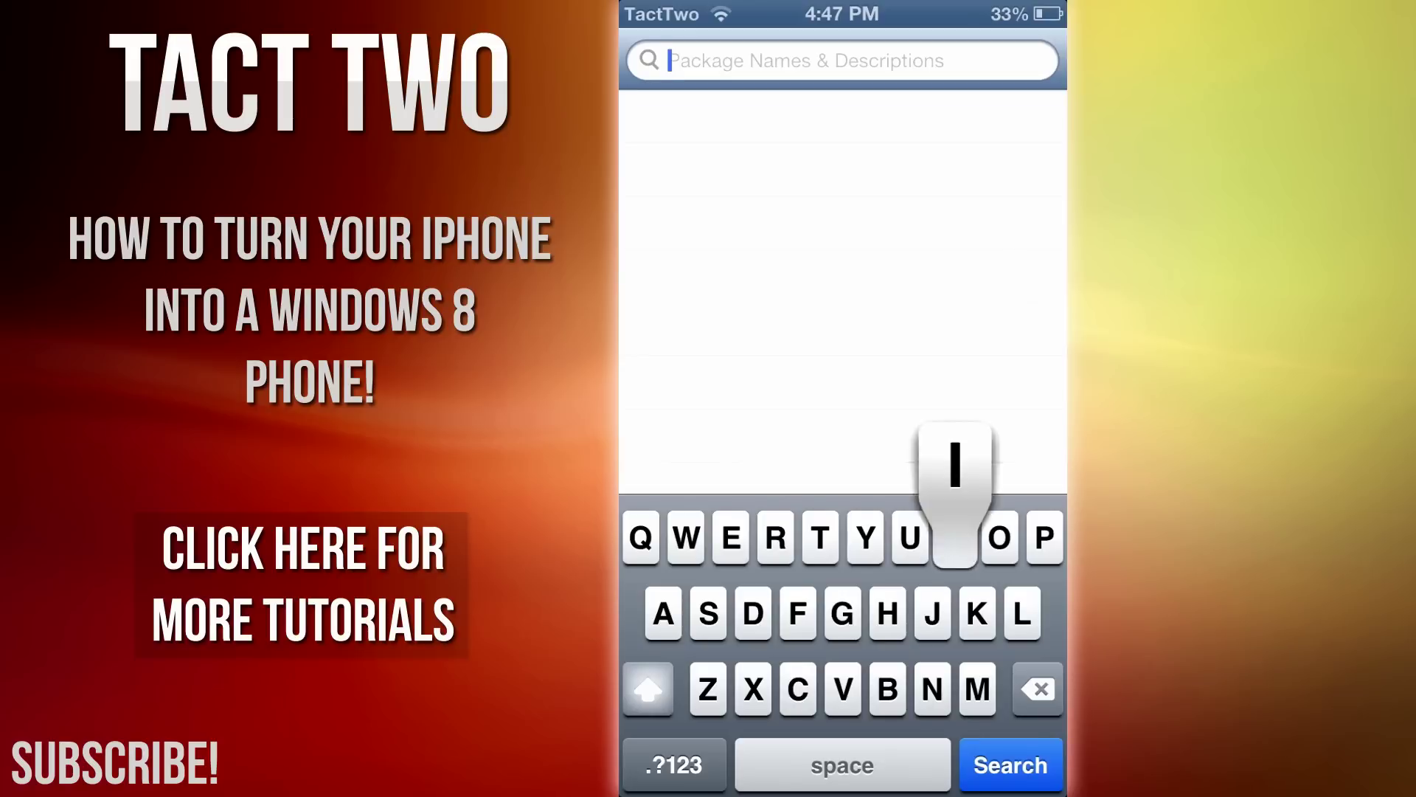
pyautogui.write('wphone ')
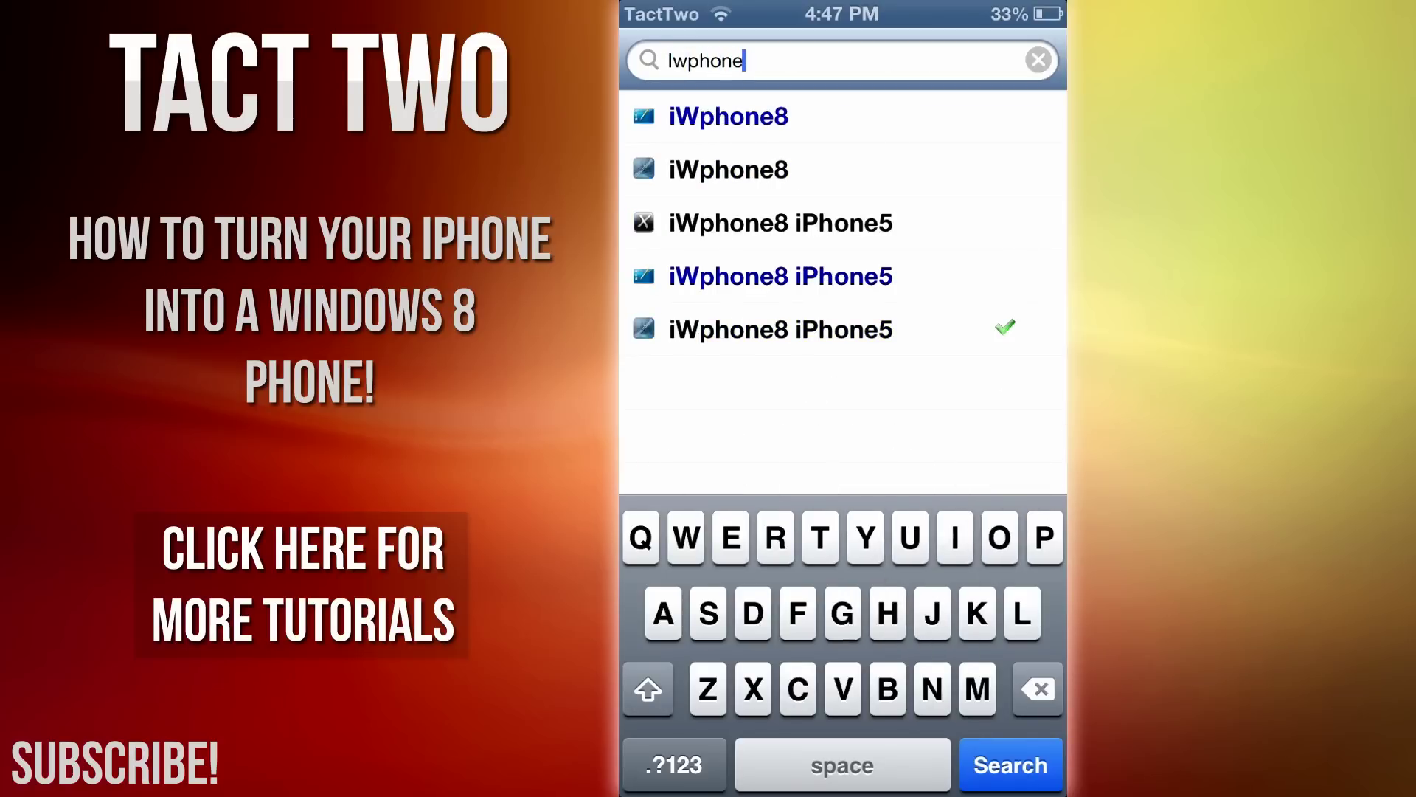
pyautogui.write('ipho')
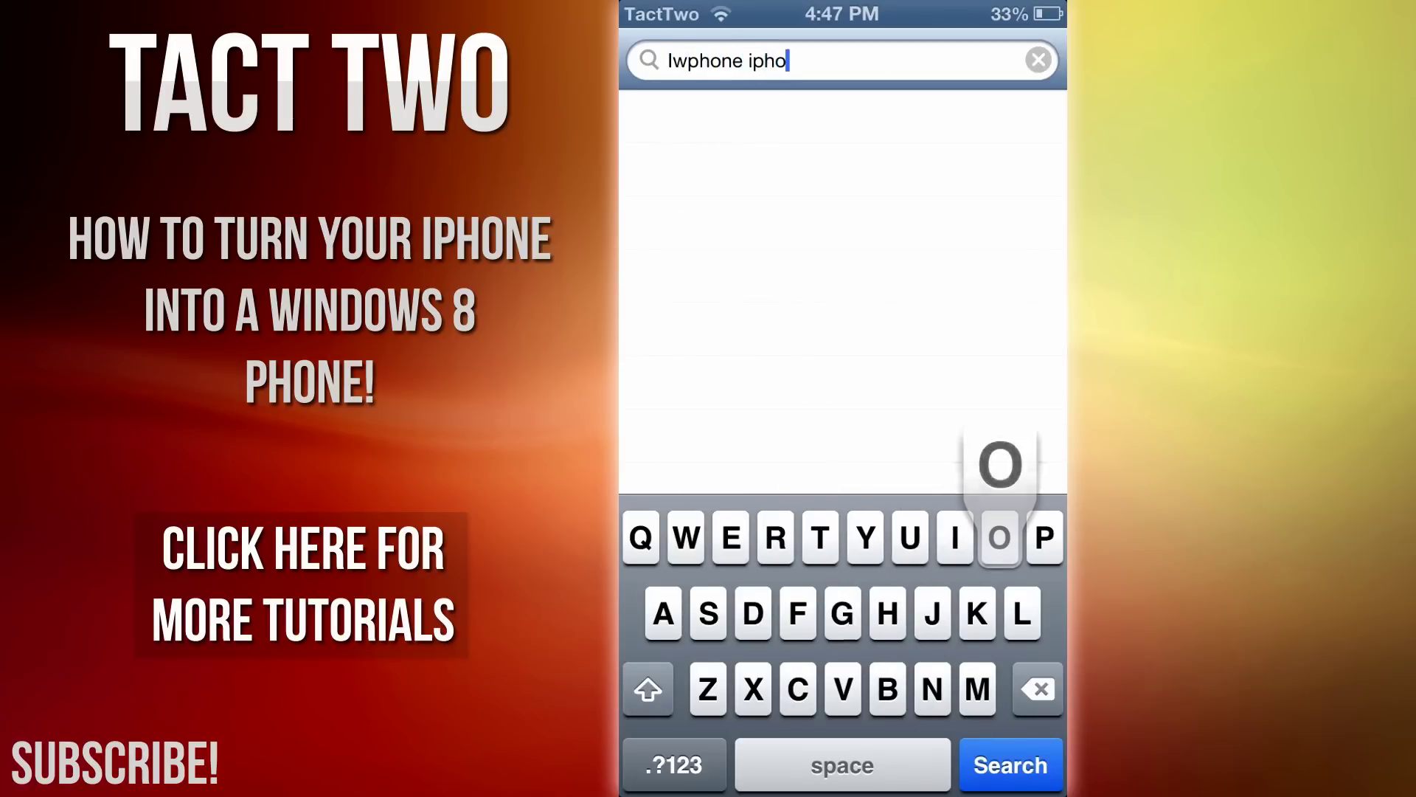
# - Search for 'iwphone8 iphone5' and open the installed iWphone8 iPhone5 package
pyautogui.press('BackSpace')
pyautogui.press('BackSpace')
pyautogui.press('BackSpace')
pyautogui.press('BackSpace')
pyautogui.click(676, 764)
pyautogui.write('8')
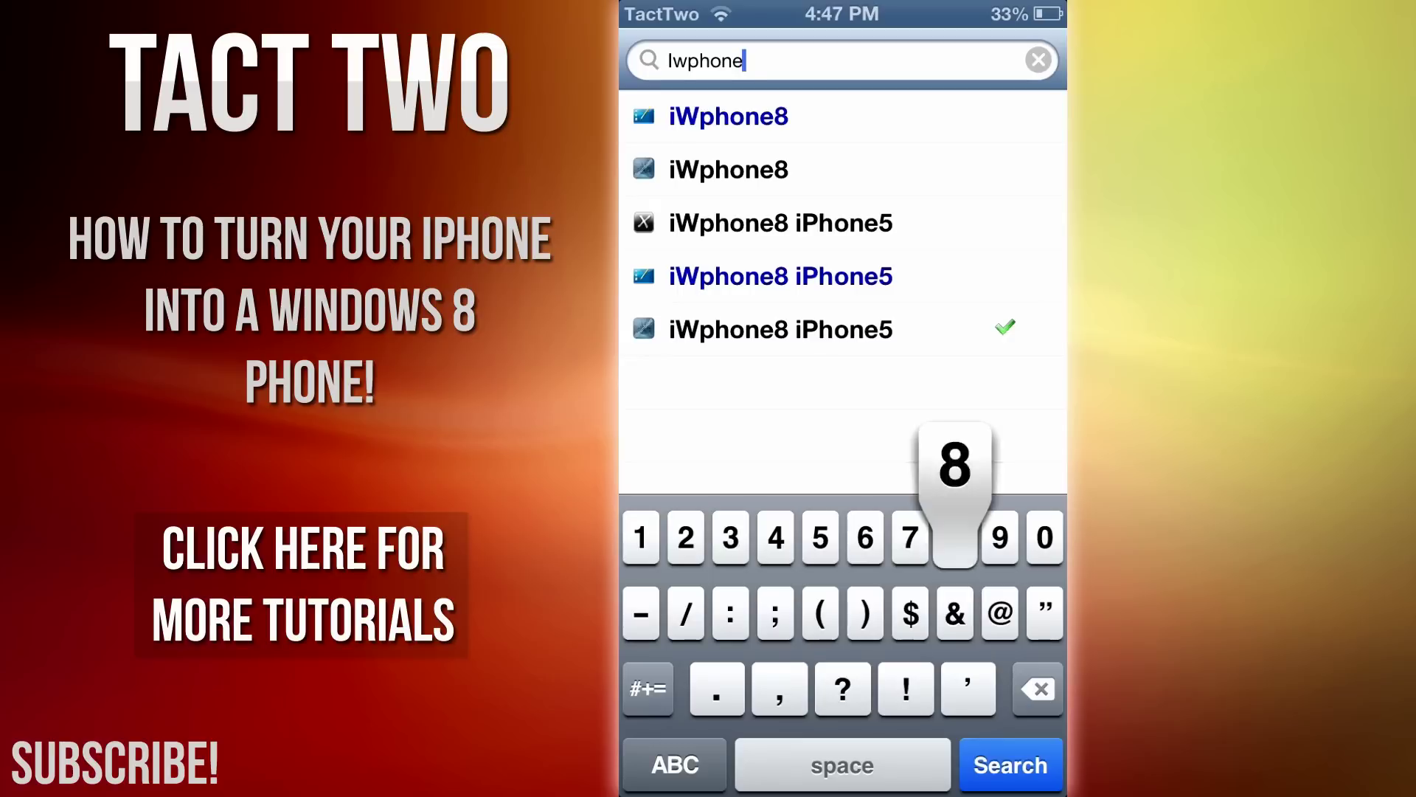
pyautogui.write(' i')
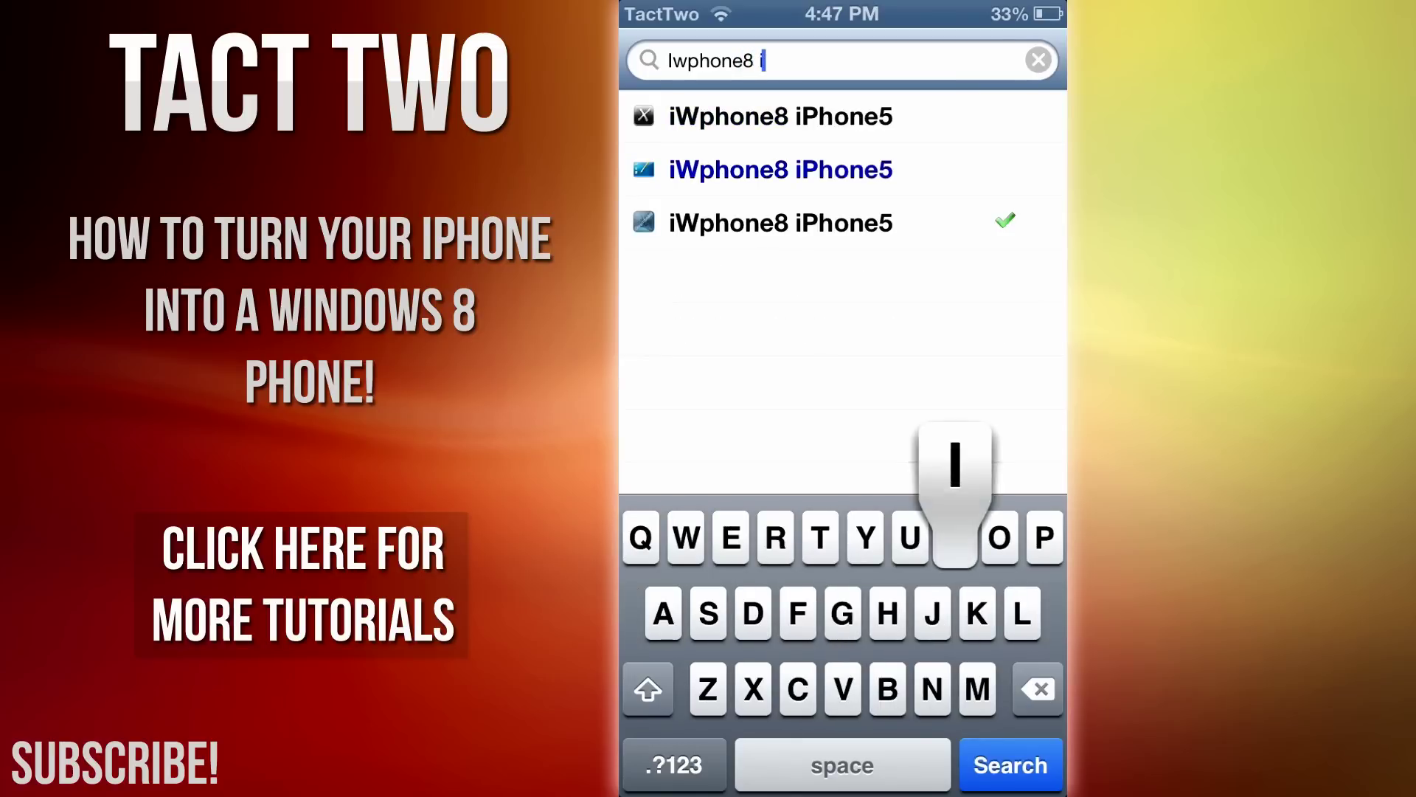
pyautogui.write('phone')
pyautogui.click(675, 764)
pyautogui.write('5')
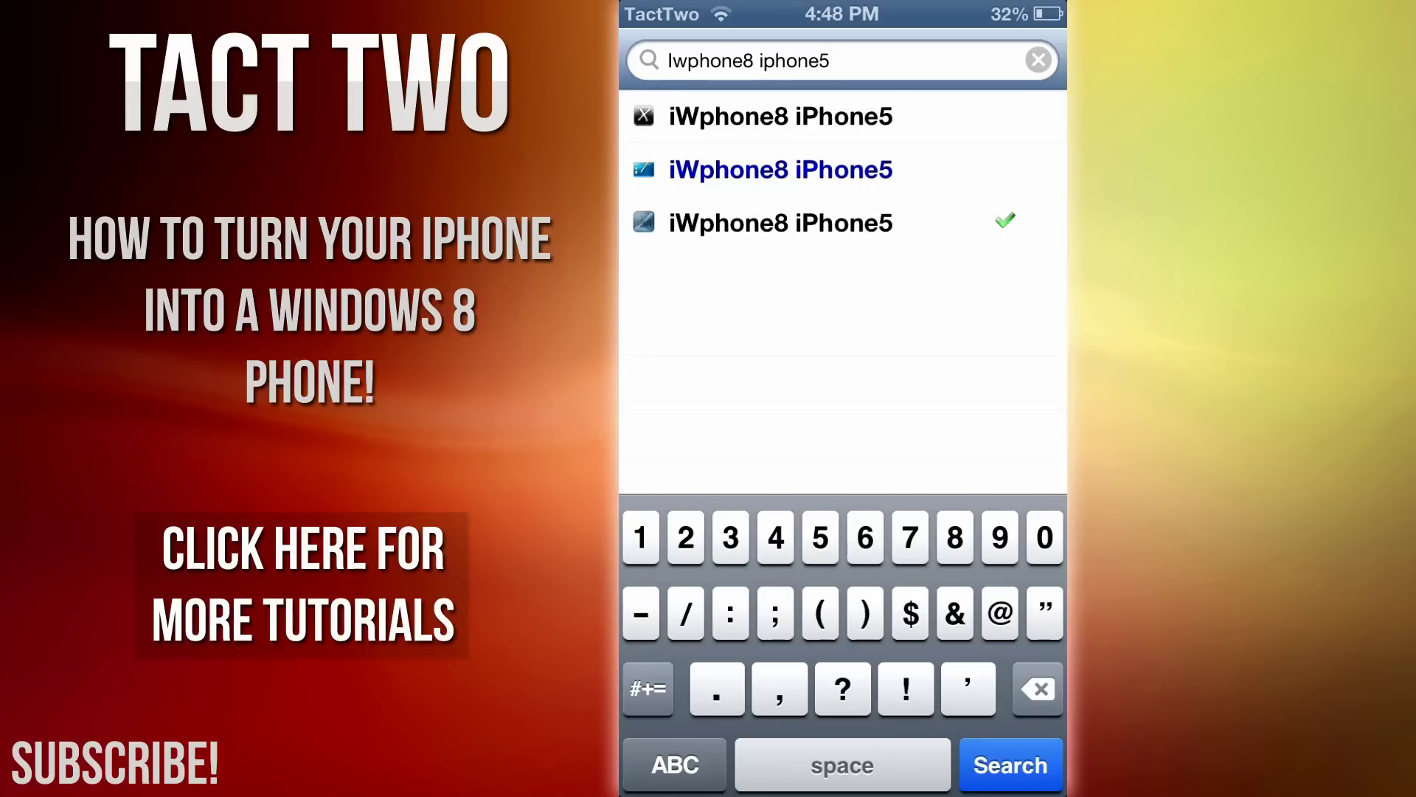
pyautogui.click(779, 223)
pyautogui.click(780, 222)
# - Trim the query back to 'iwphone8' and open the iWphone8 iPhone5 (1.2-1) details
pyautogui.press('BackSpace')
pyautogui.press('BackSpace')
pyautogui.press('BackSpace')
pyautogui.press('BackSpace')
pyautogui.press('BackSpace')
pyautogui.press('BackSpace')
pyautogui.press('BackSpace')
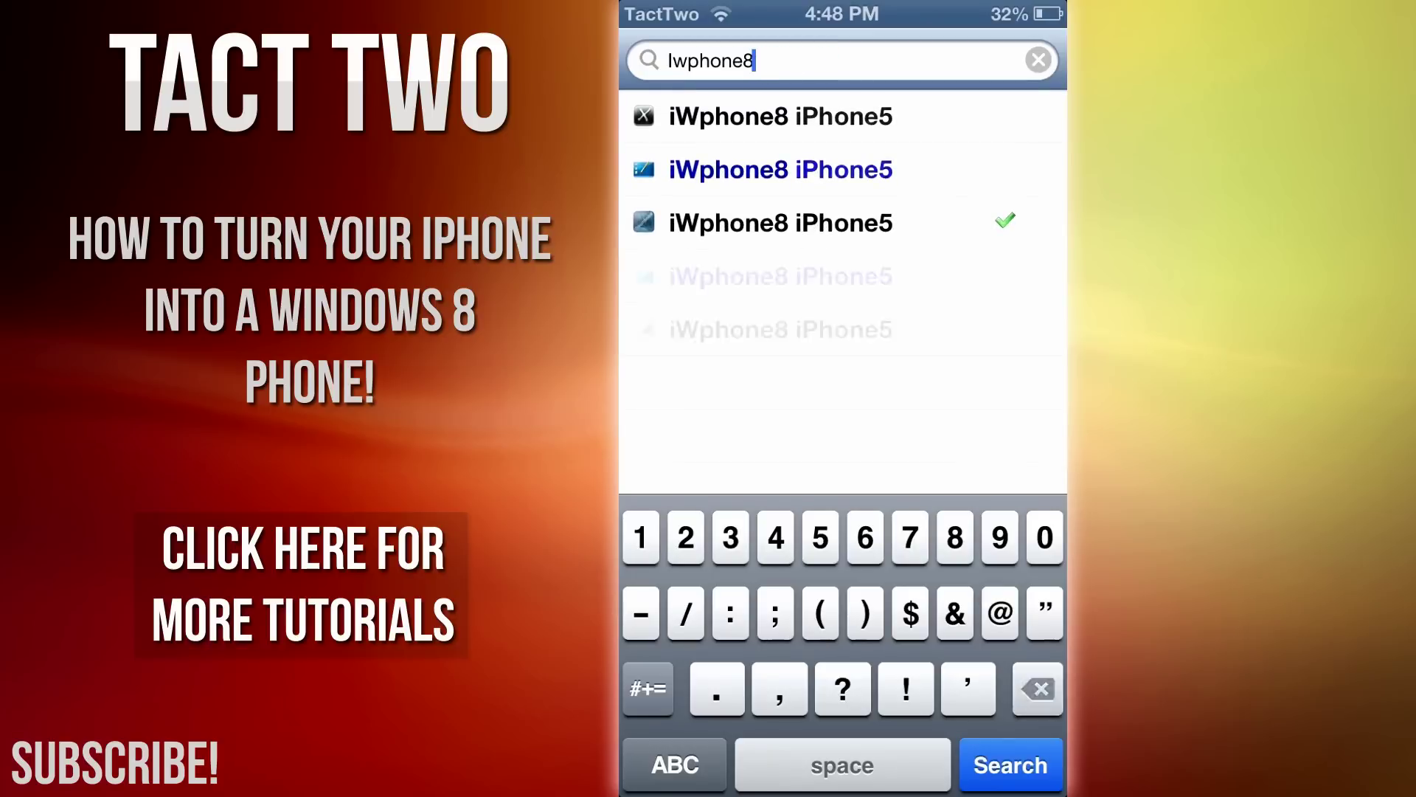
pyautogui.click(728, 169)
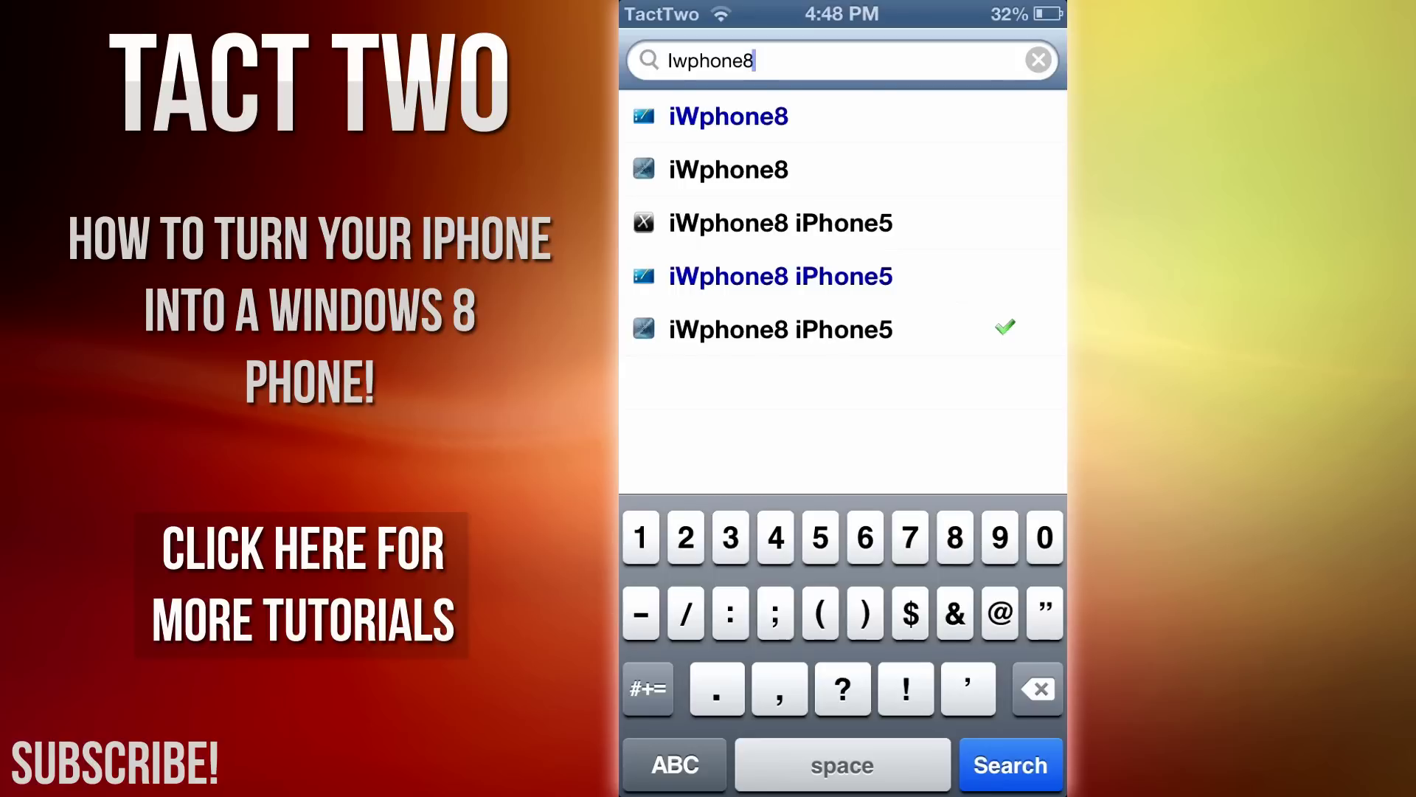
pyautogui.click(781, 329)
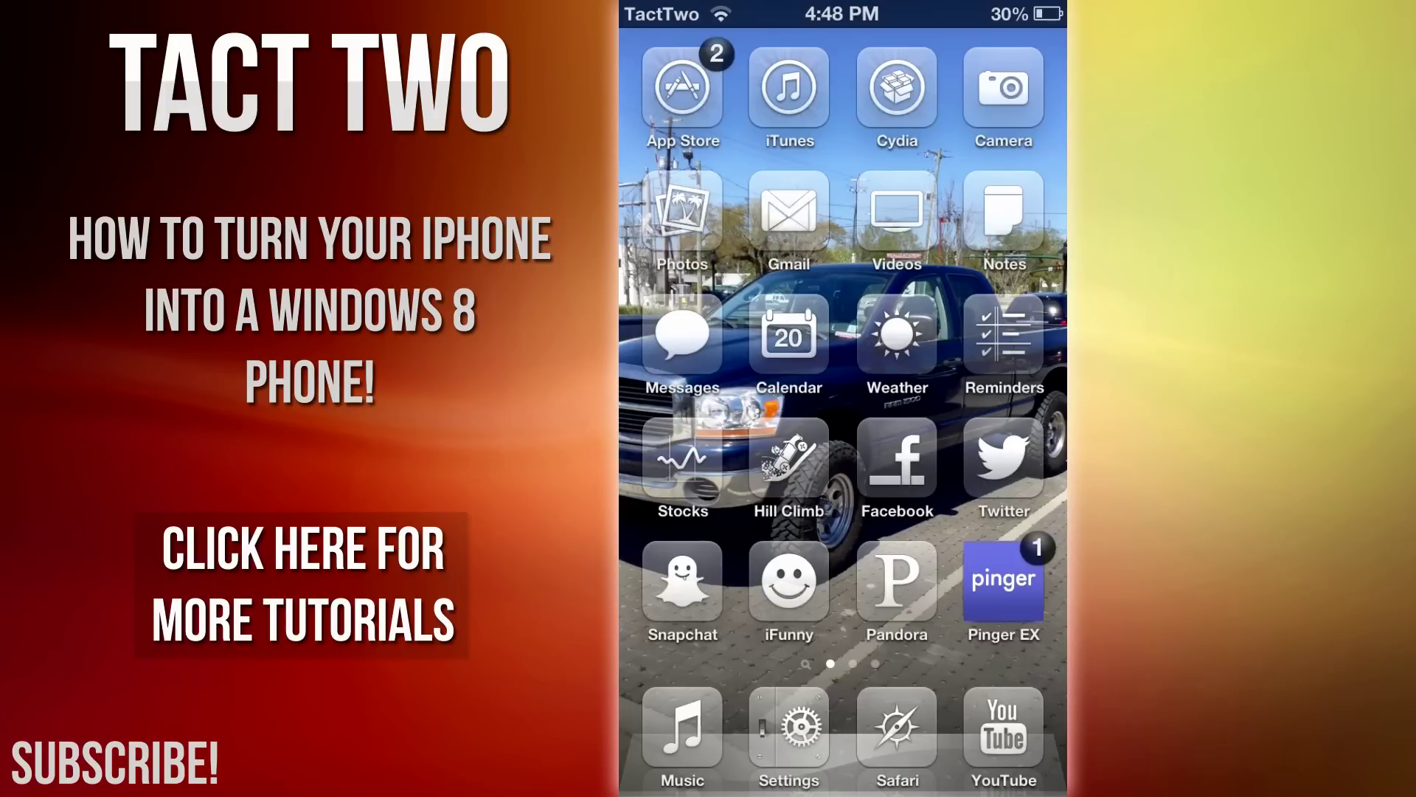
pyautogui.hscroll(1, 842, 399)
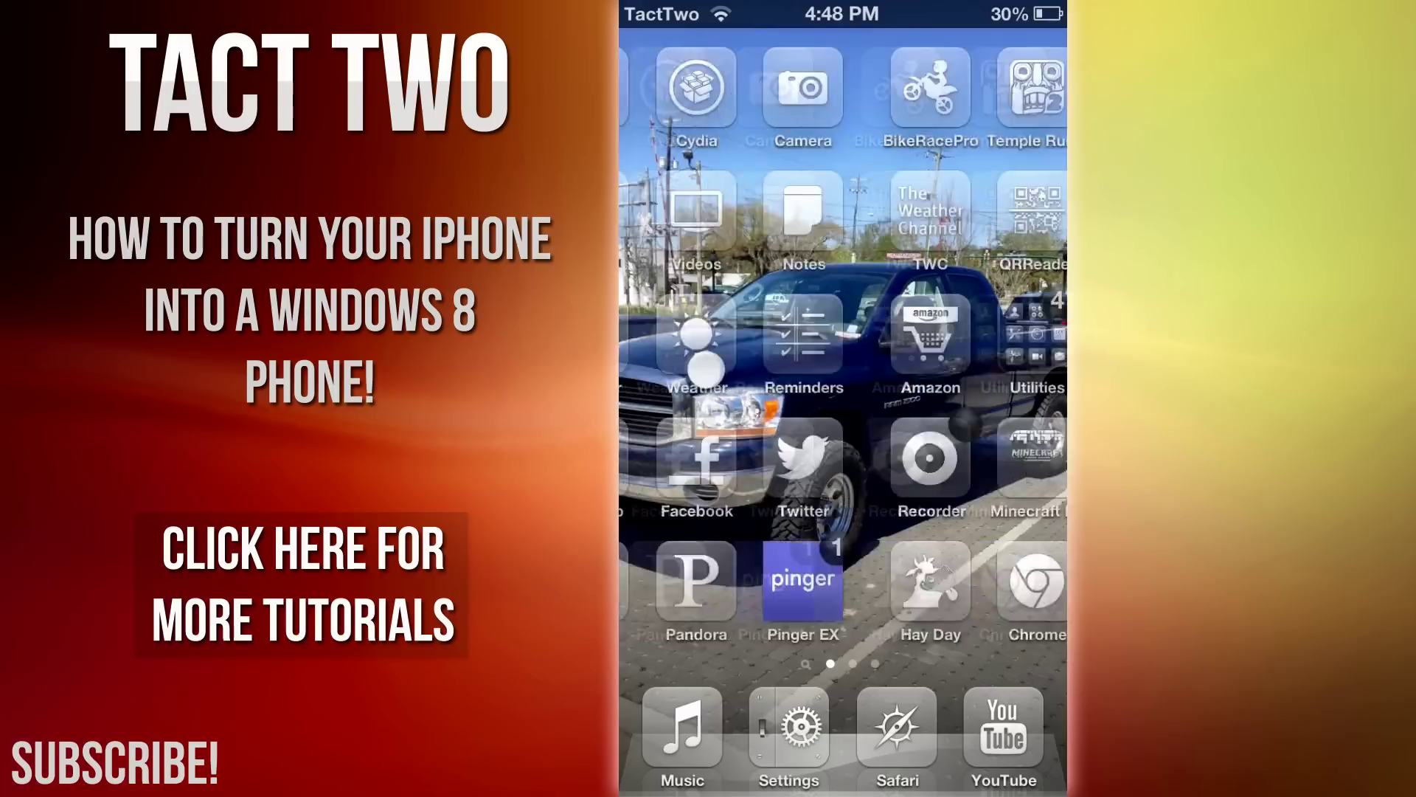
pyautogui.hscroll(1, 841, 399)
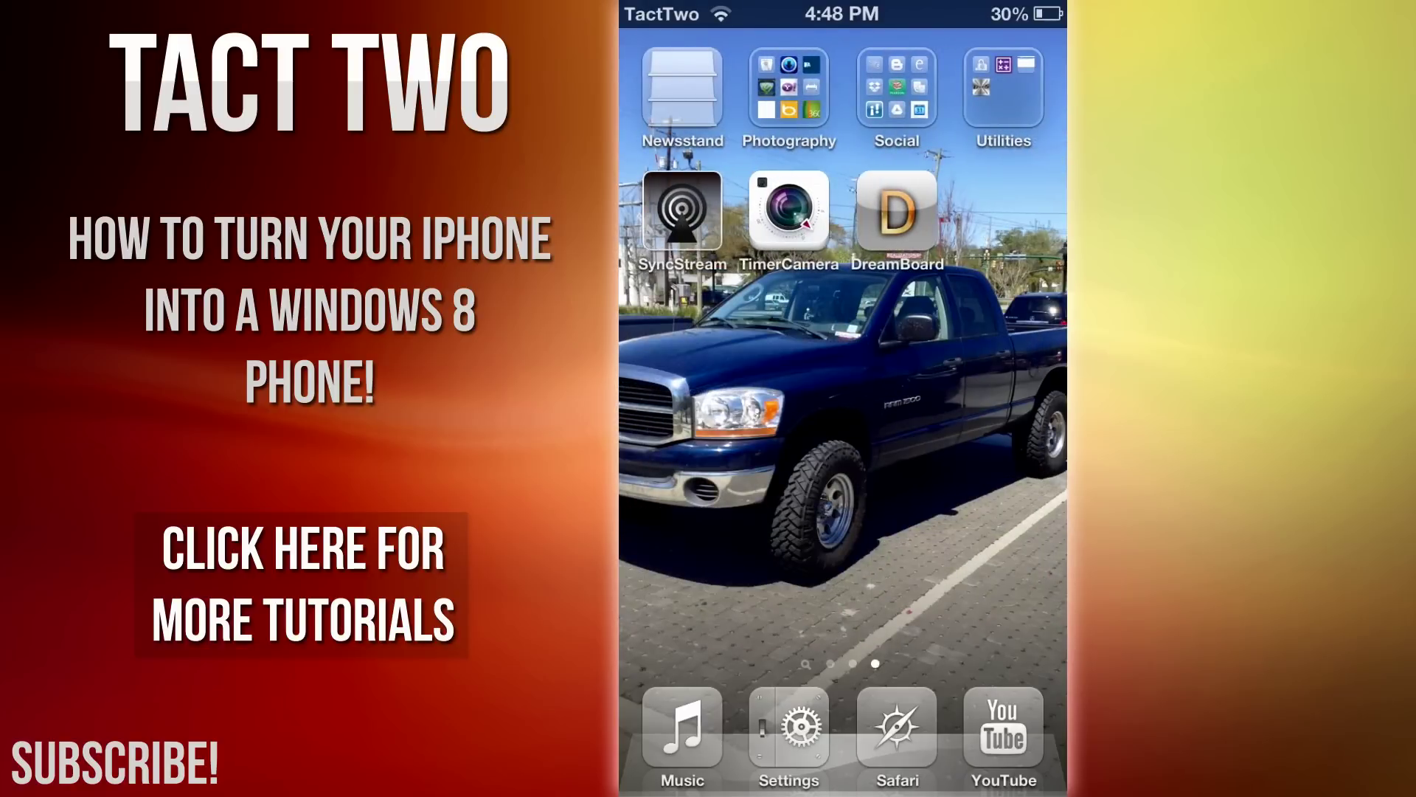
# - Launch DreamBoard from the last home page to pick a theme
pyautogui.click(897, 213)
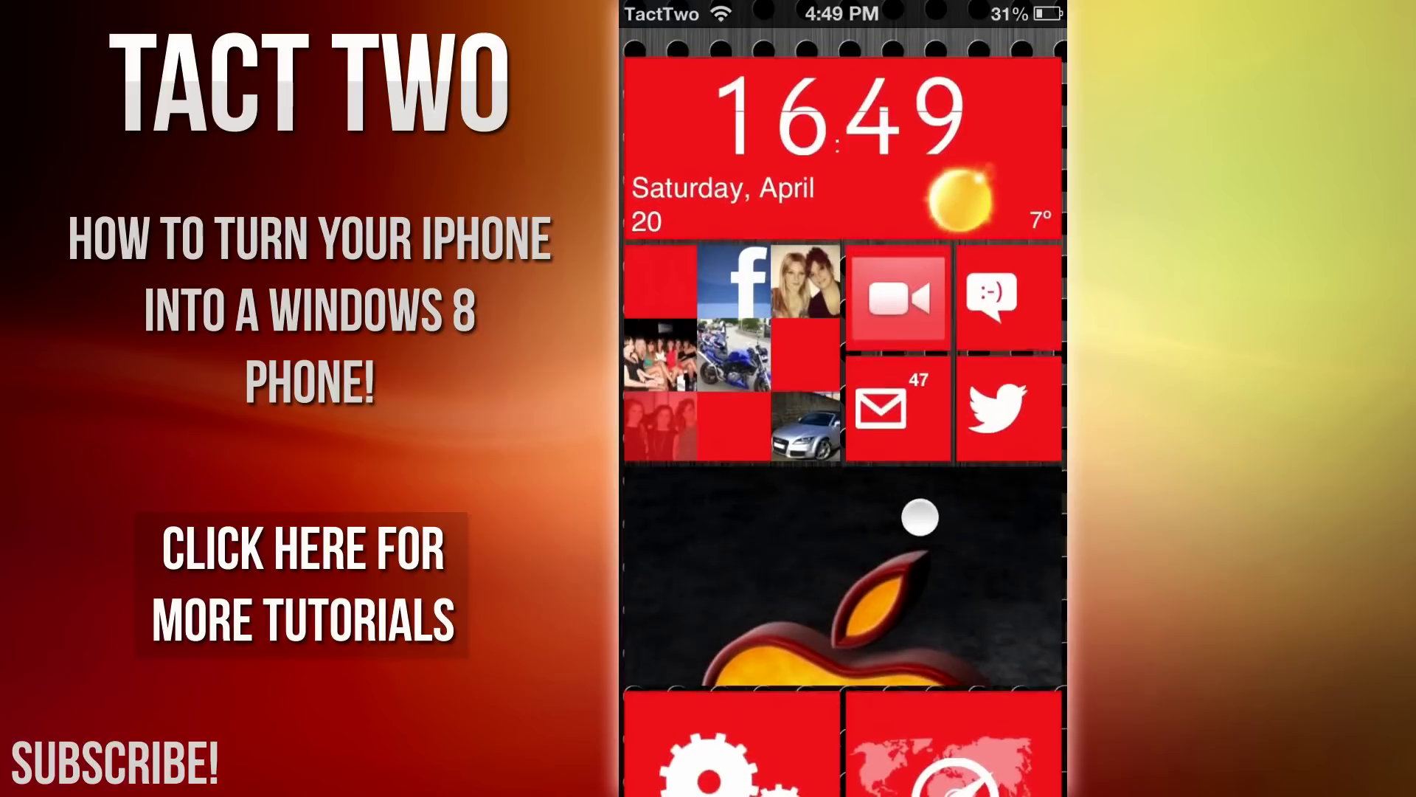
# - Scroll through the iWphone8 tile home screen to browse the apps
pyautogui.moveTo(918, 513); pyautogui.dragTo(917, 565)
pyautogui.moveTo(689, 694); pyautogui.dragTo(689, 484)
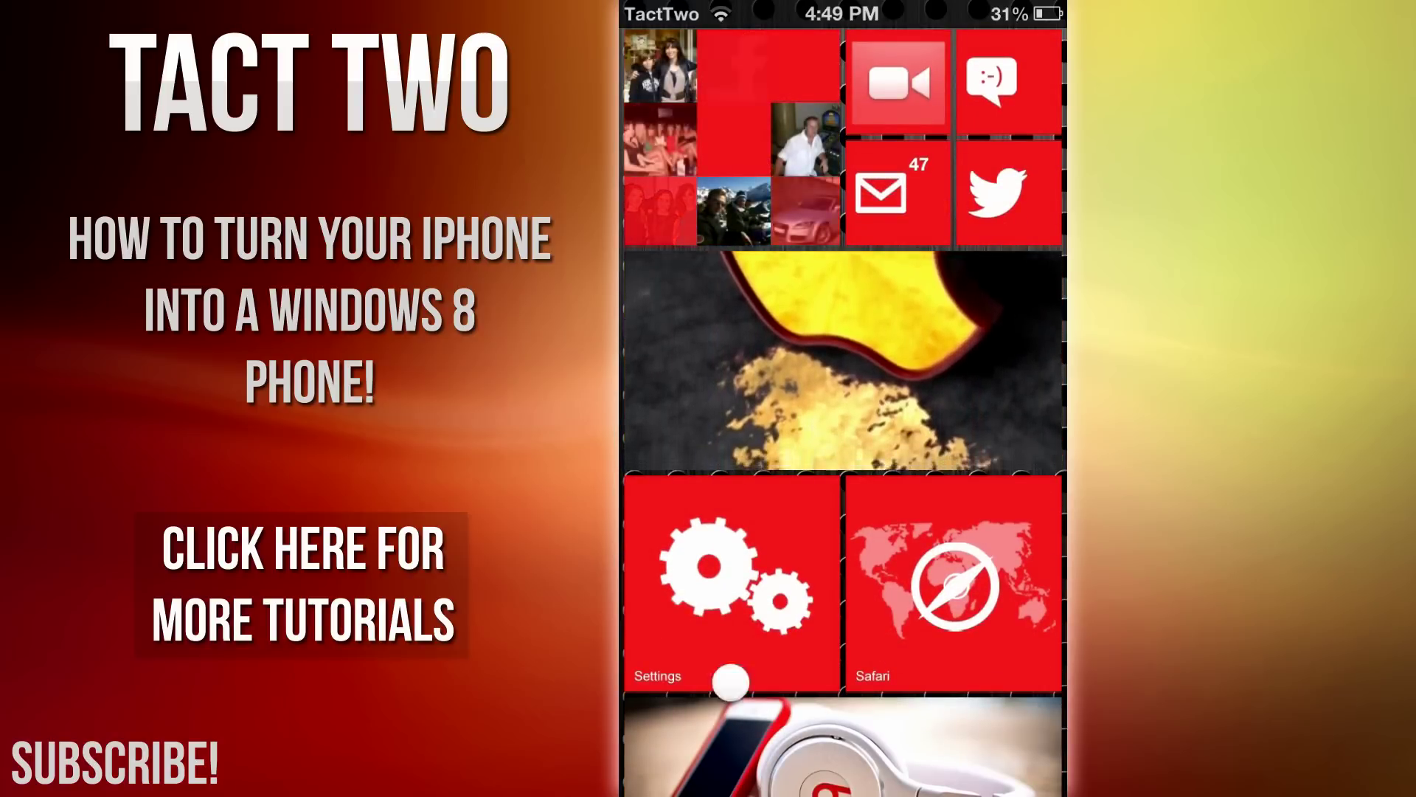
pyautogui.moveTo(728, 677); pyautogui.dragTo(717, 409)
pyautogui.moveTo(708, 686)
pyautogui.mouseDown()
pyautogui.moveTo(708, 377)
pyautogui.moveTo(696, 473)
pyautogui.moveTo(740, 733)
pyautogui.moveTo(739, 498)
pyautogui.mouseUp()
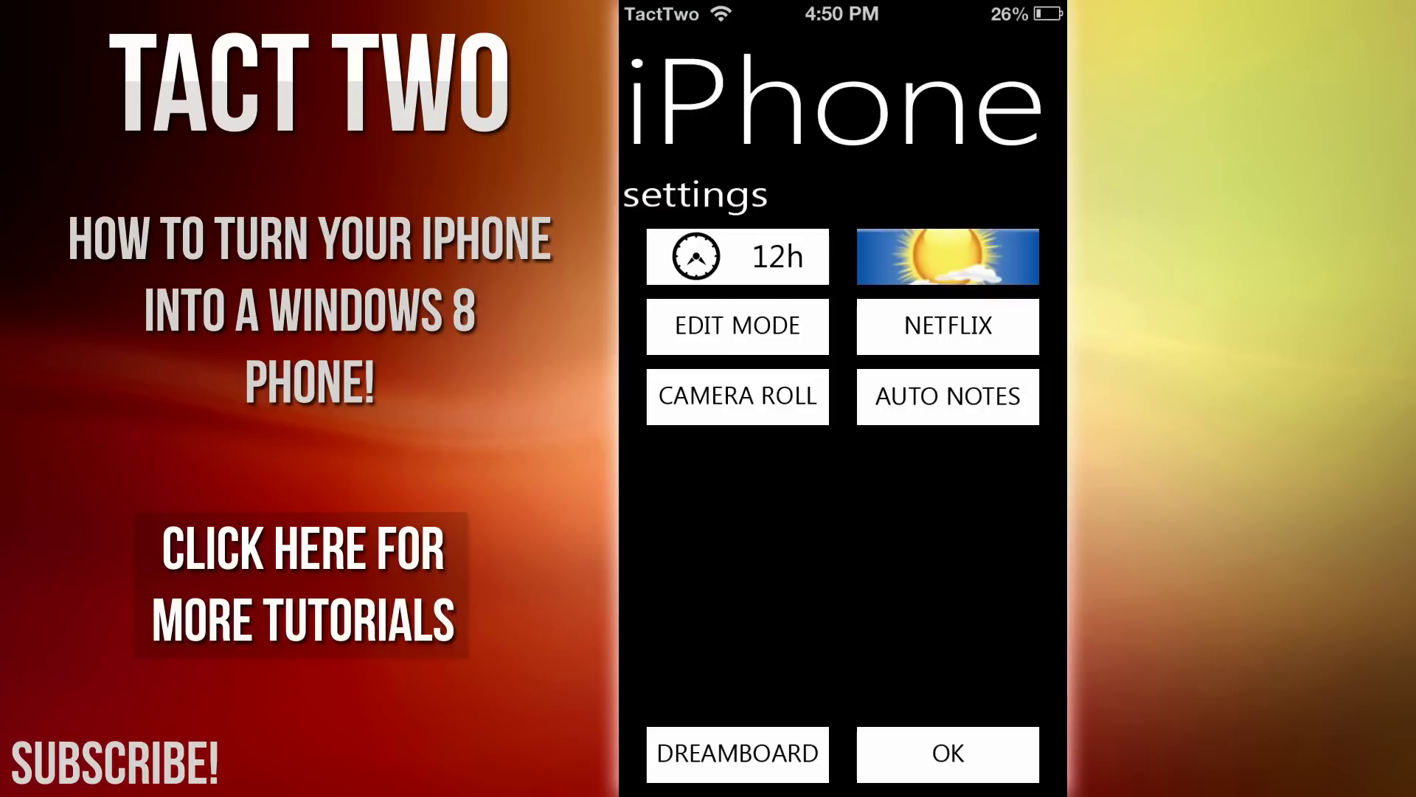
# - Choose black as the iWphone8 tile colour
pyautogui.moveTo(1053, 618); pyautogui.dragTo(733, 610)
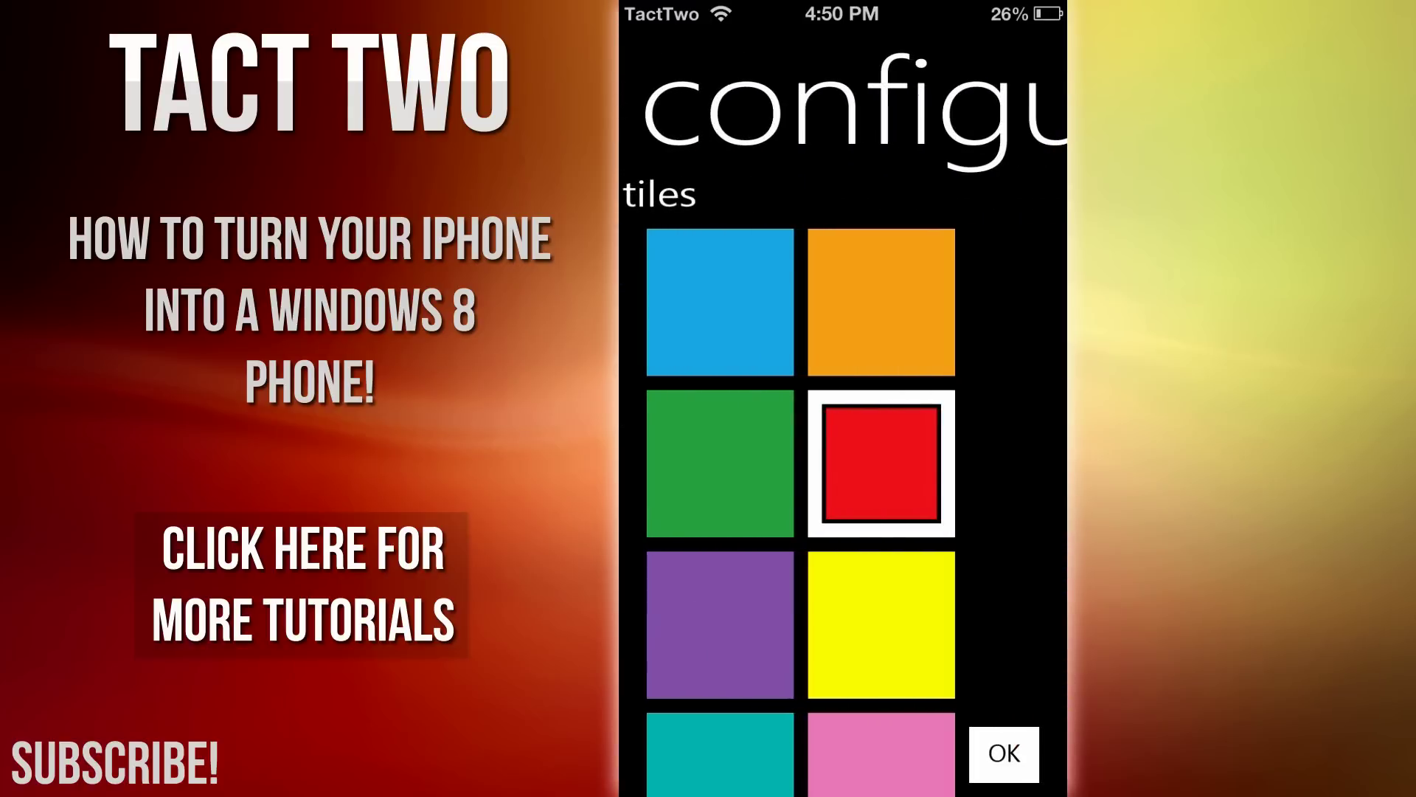
pyautogui.moveTo(778, 725)
pyautogui.mouseDown()
pyautogui.moveTo(776, 617)
pyautogui.moveTo(781, 720)
pyautogui.mouseUp()
pyautogui.moveTo(741, 663); pyautogui.dragTo(740, 498)
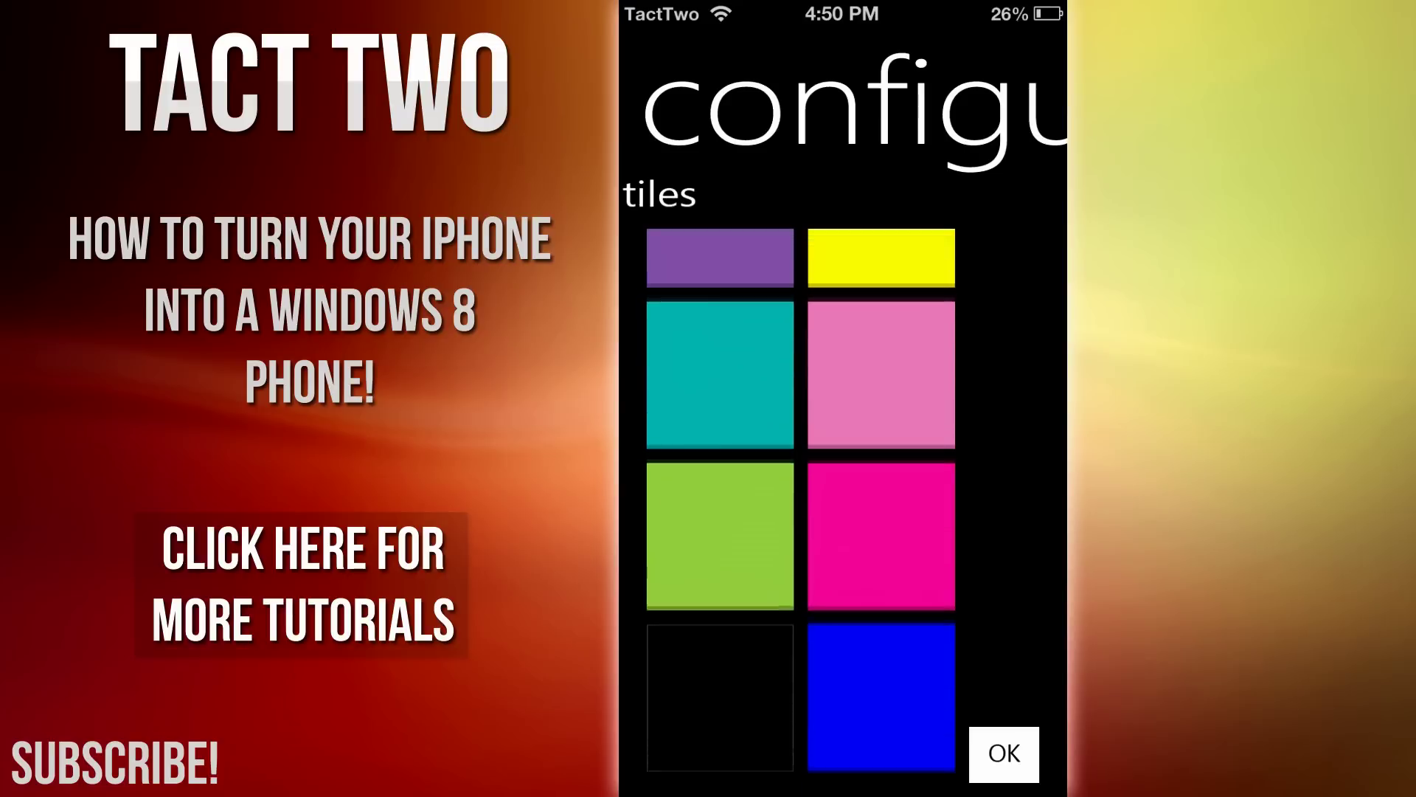
pyautogui.click(718, 714)
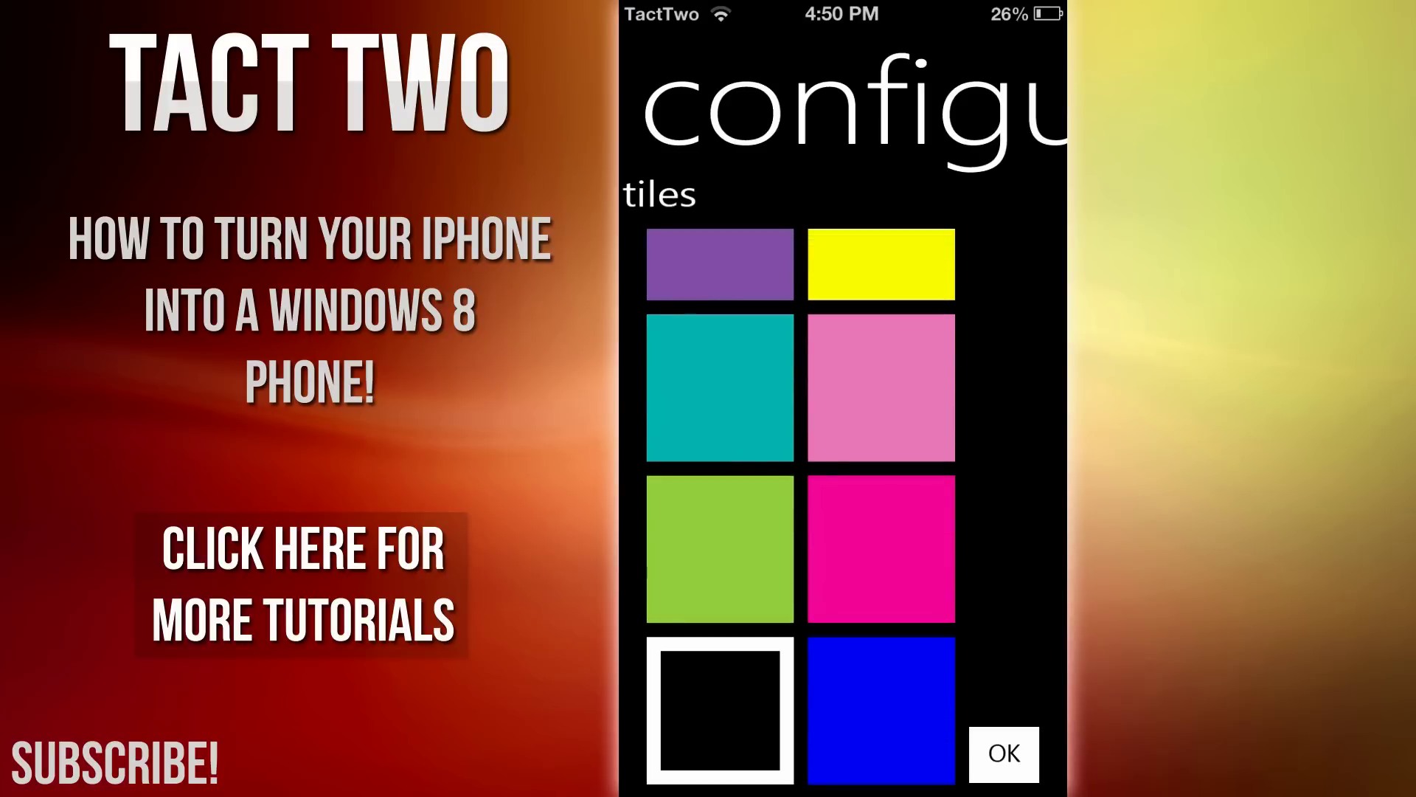
# - Set the blue wave wallpaper as the background and apply both choices
pyautogui.moveTo(952, 548); pyautogui.dragTo(635, 522)
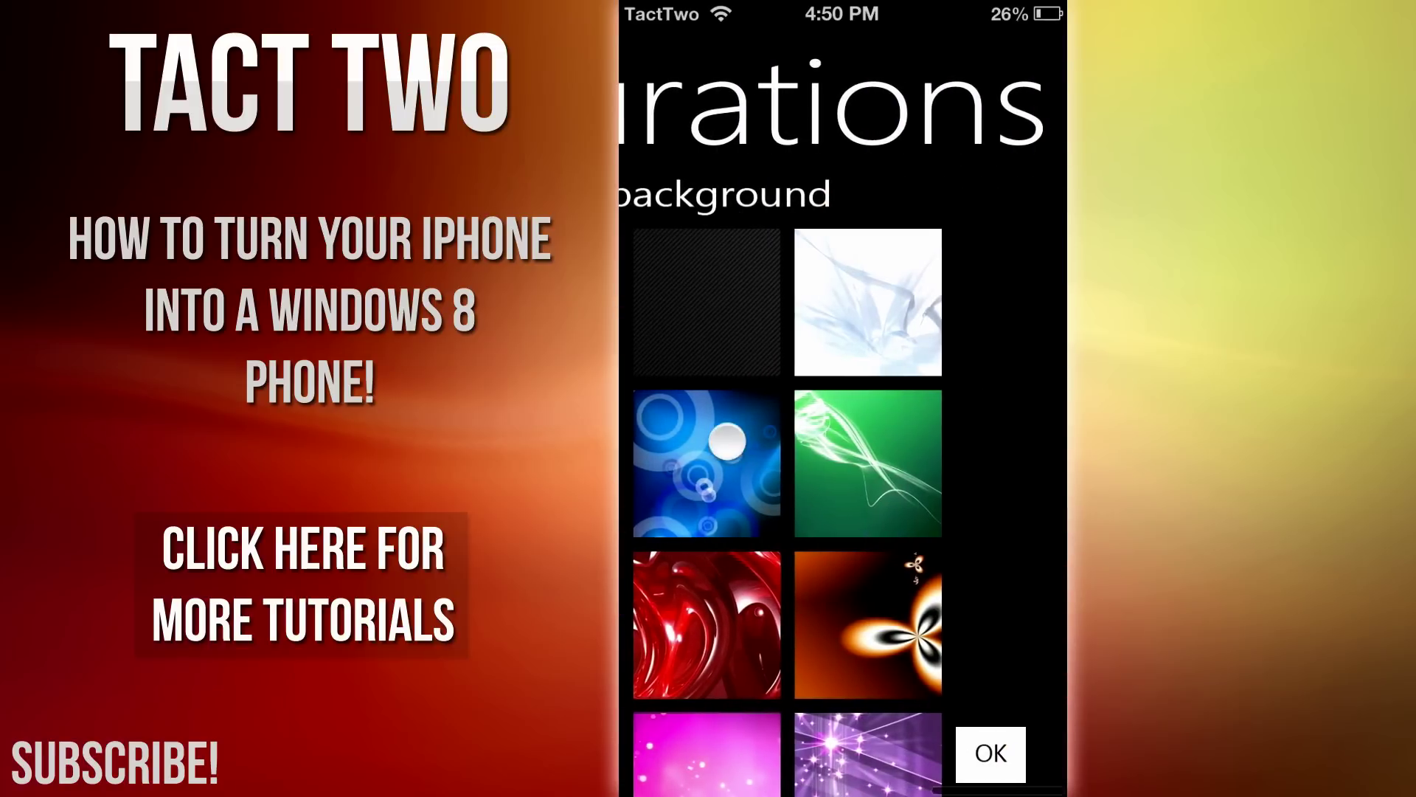
pyautogui.moveTo(759, 619); pyautogui.dragTo(759, 383)
pyautogui.click(879, 725)
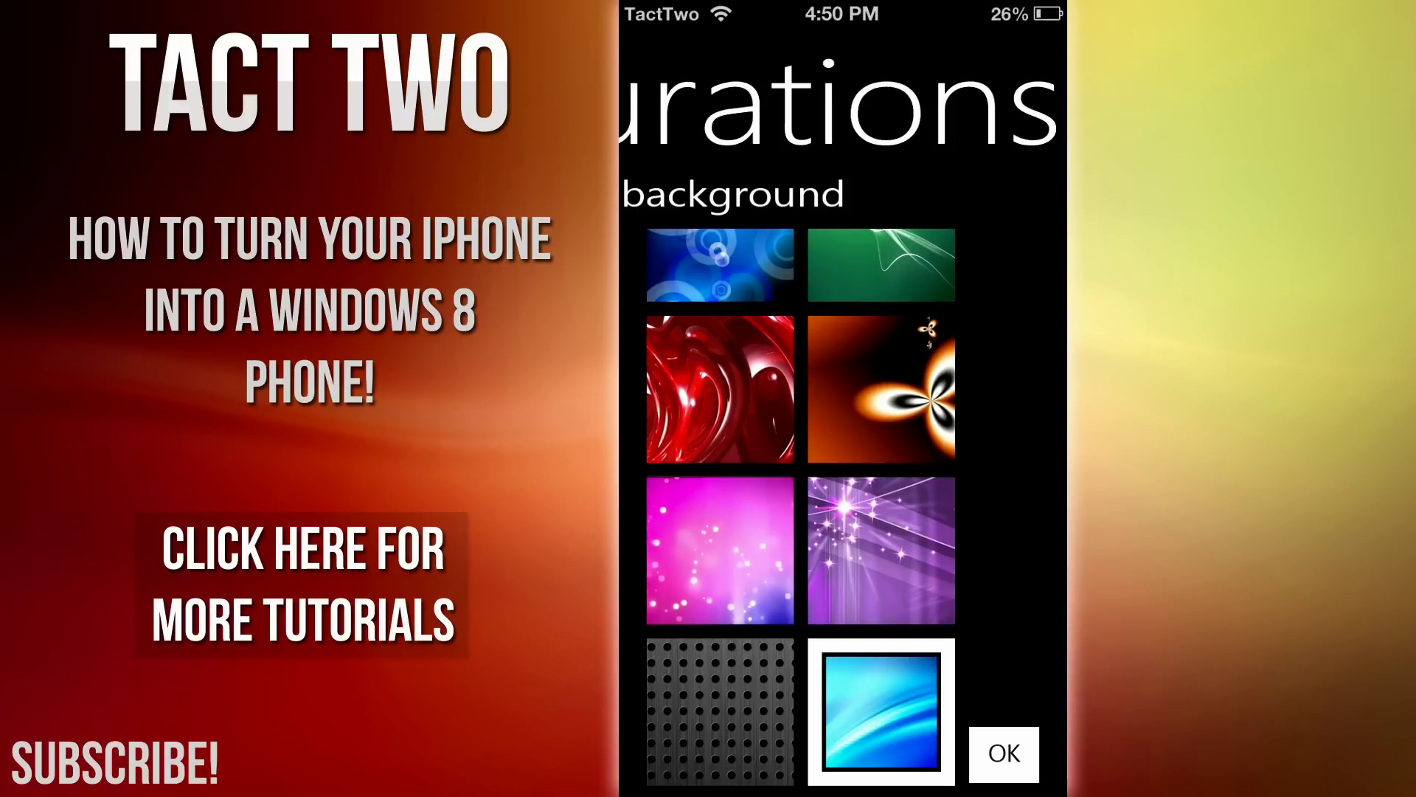
pyautogui.click(1003, 761)
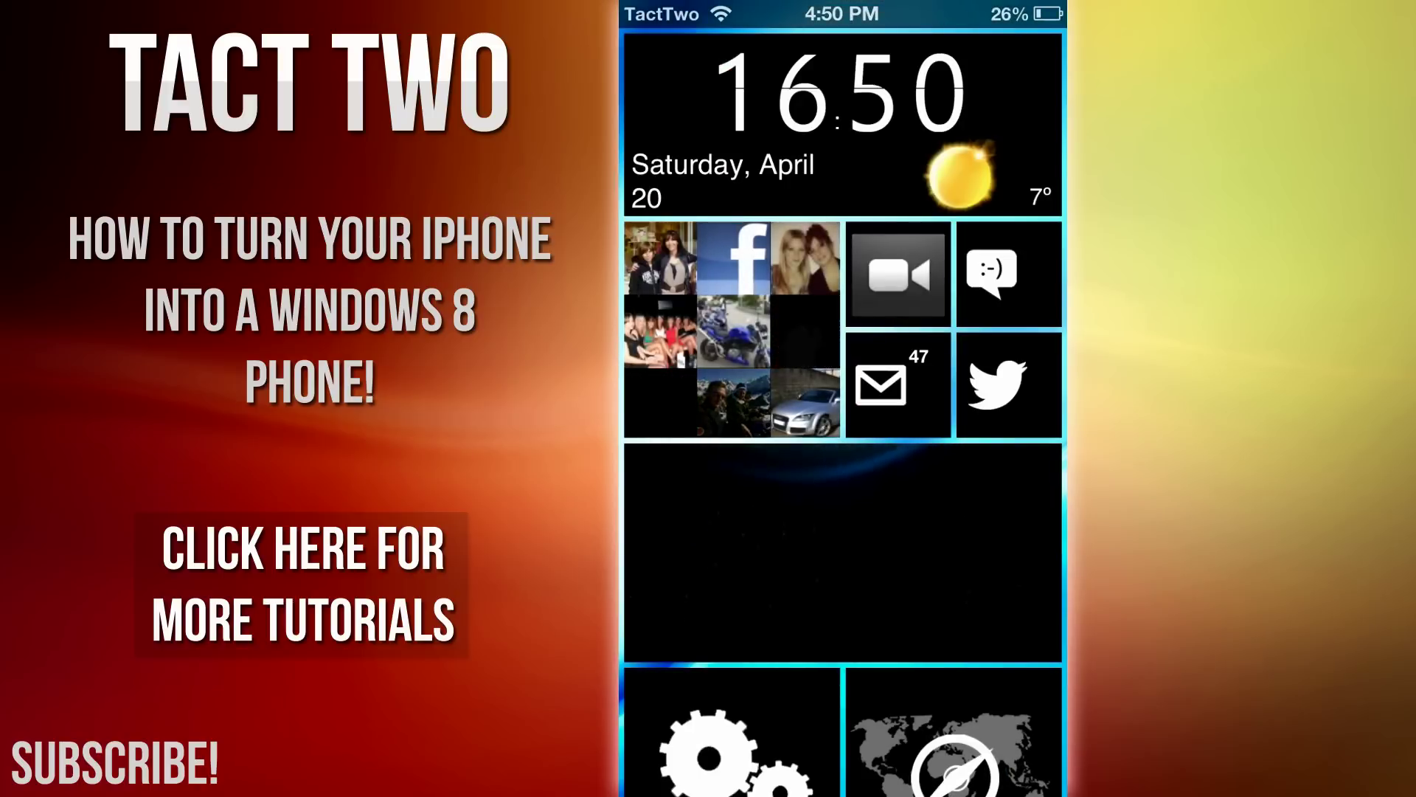
pyautogui.moveTo(728, 708)
pyautogui.mouseDown()
pyautogui.moveTo(728, 437)
pyautogui.moveTo(729, 747)
pyautogui.mouseUp()
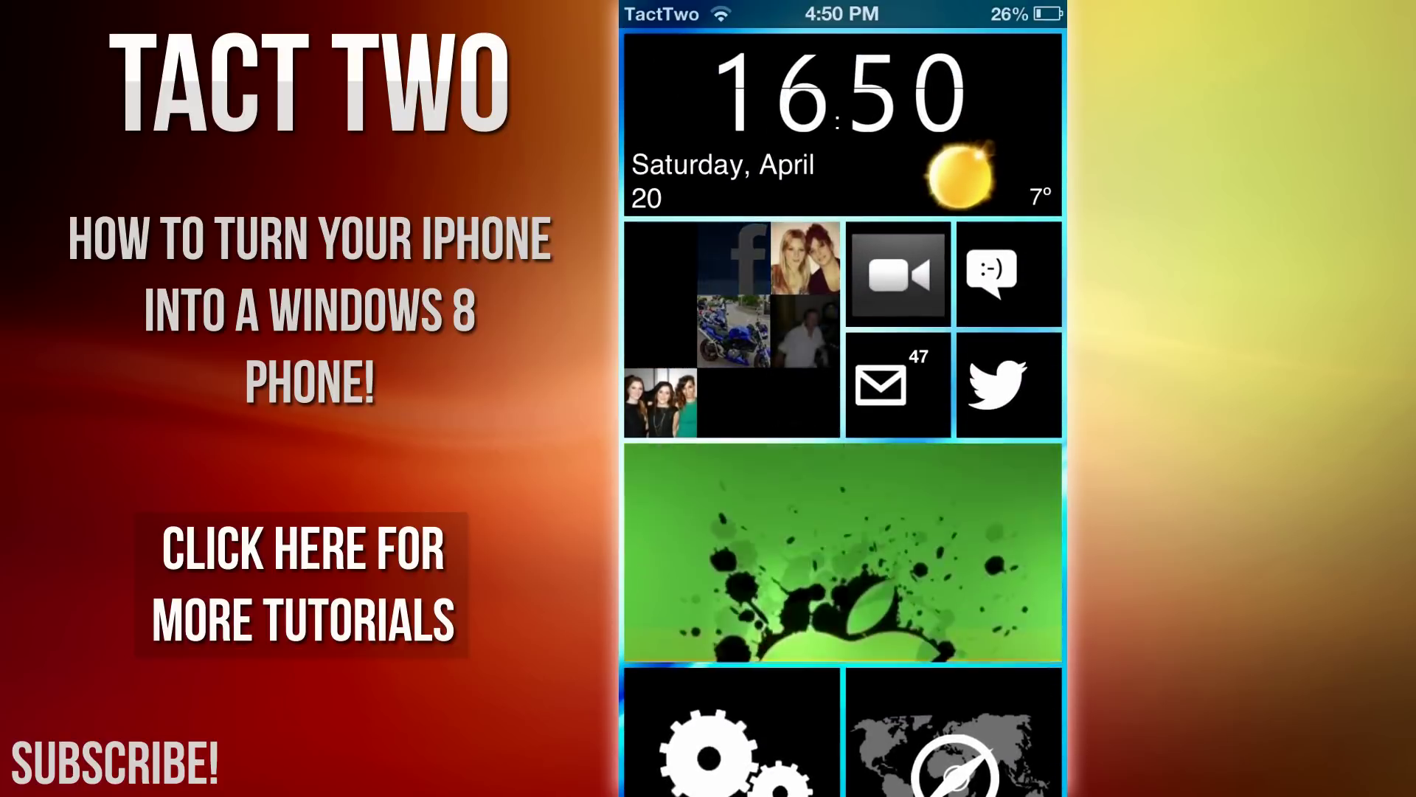
pyautogui.moveTo(996, 442); pyautogui.dragTo(686, 443)
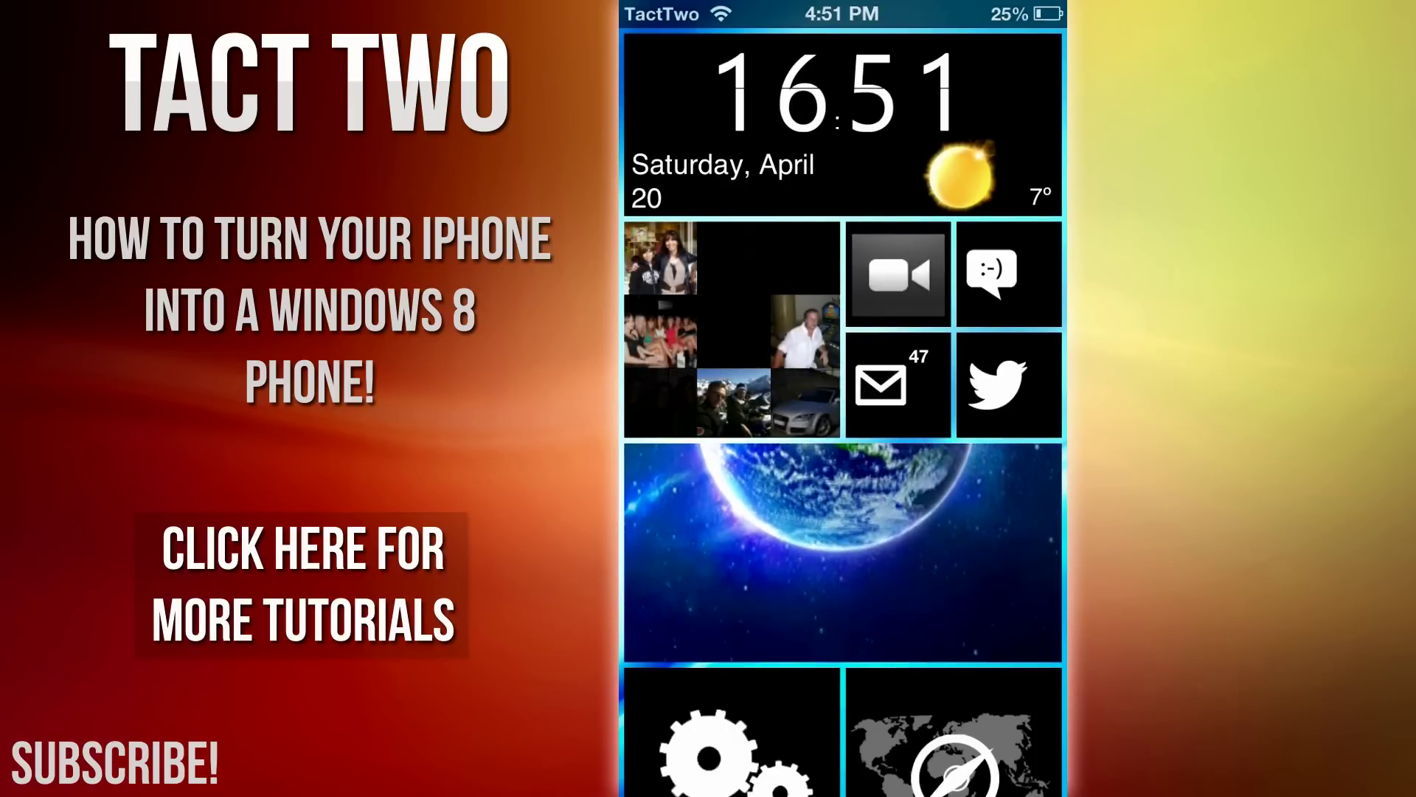
# - Go to the iWphone8 app list and launch DreamBoard to switch themes
pyautogui.moveTo(996, 498); pyautogui.dragTo(687, 498)
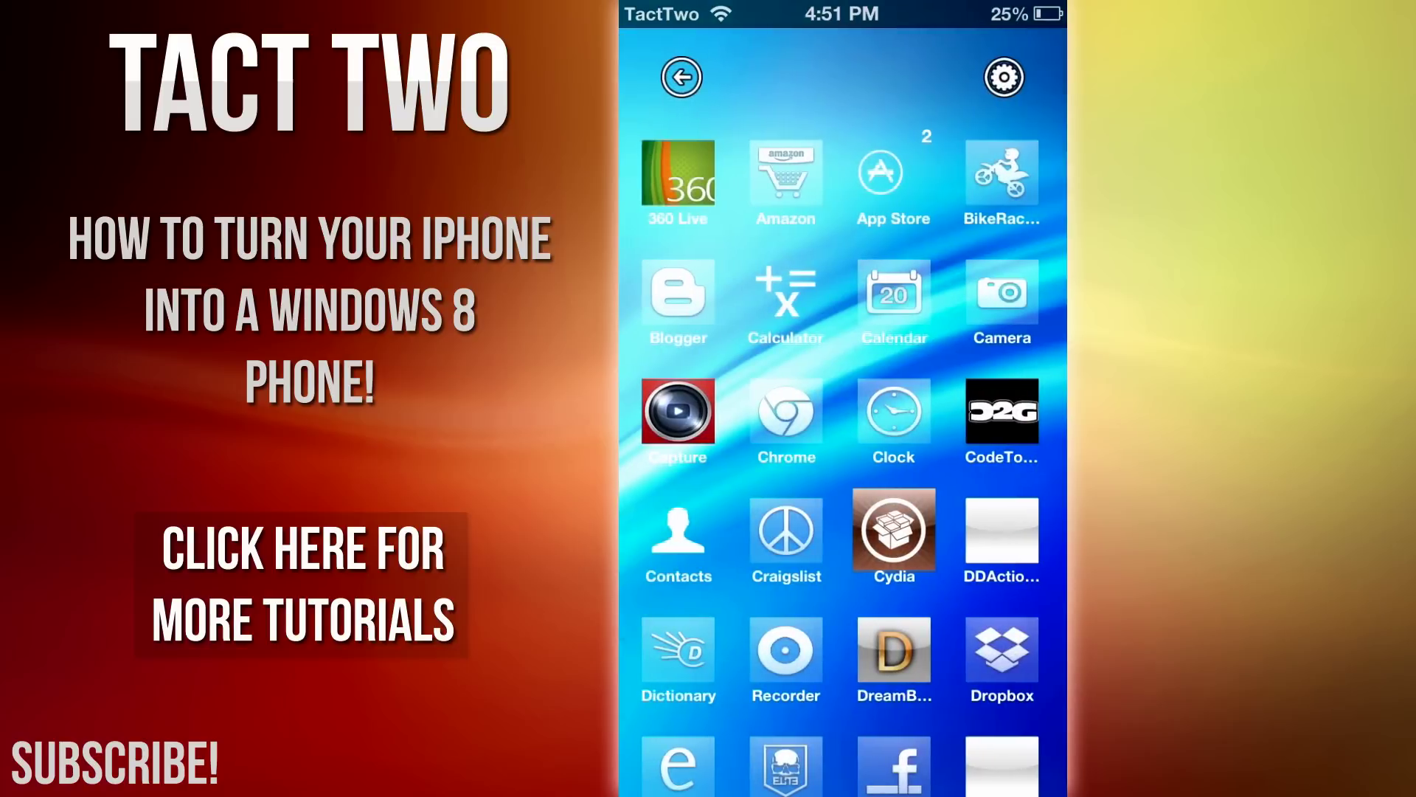
pyautogui.moveTo(715, 733); pyautogui.dragTo(715, 409)
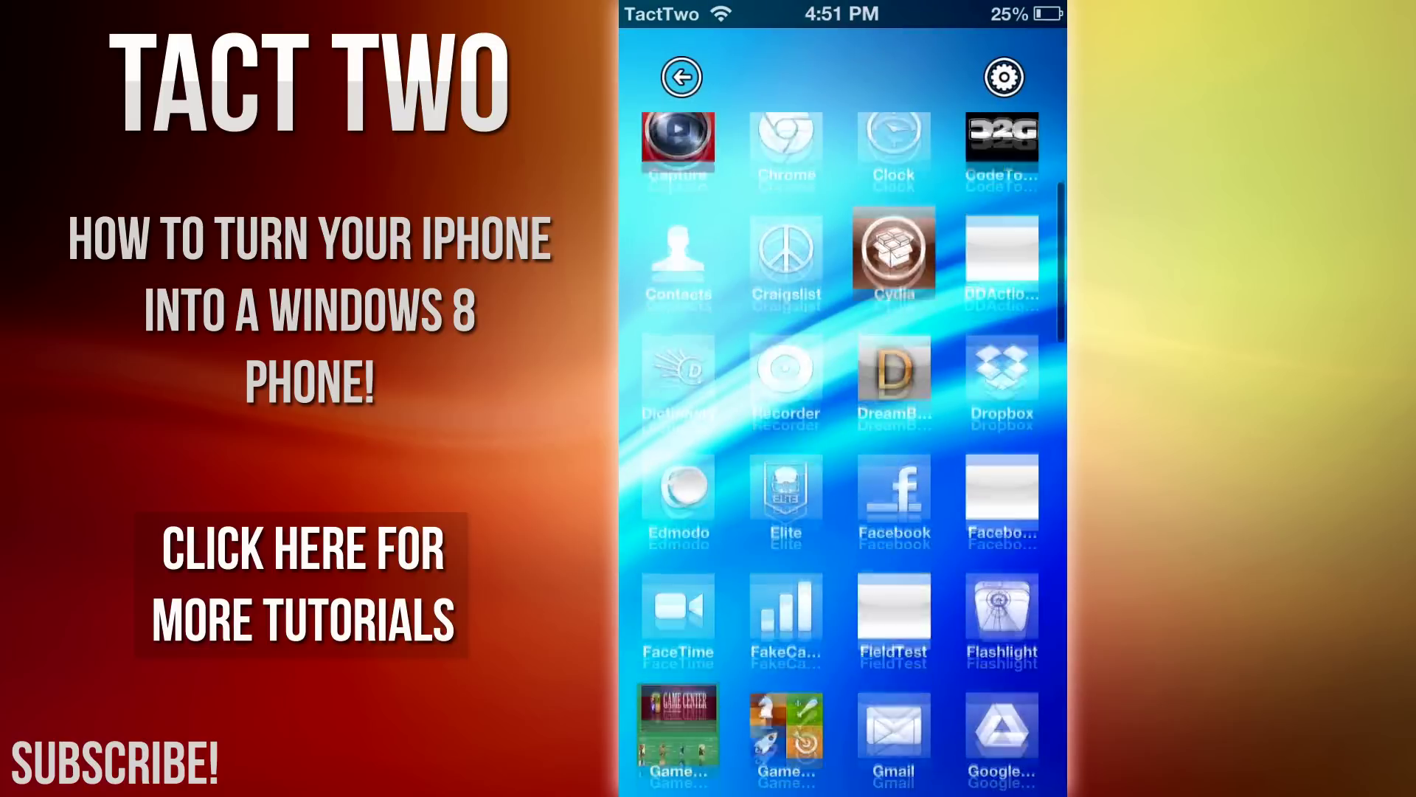
pyautogui.click(894, 329)
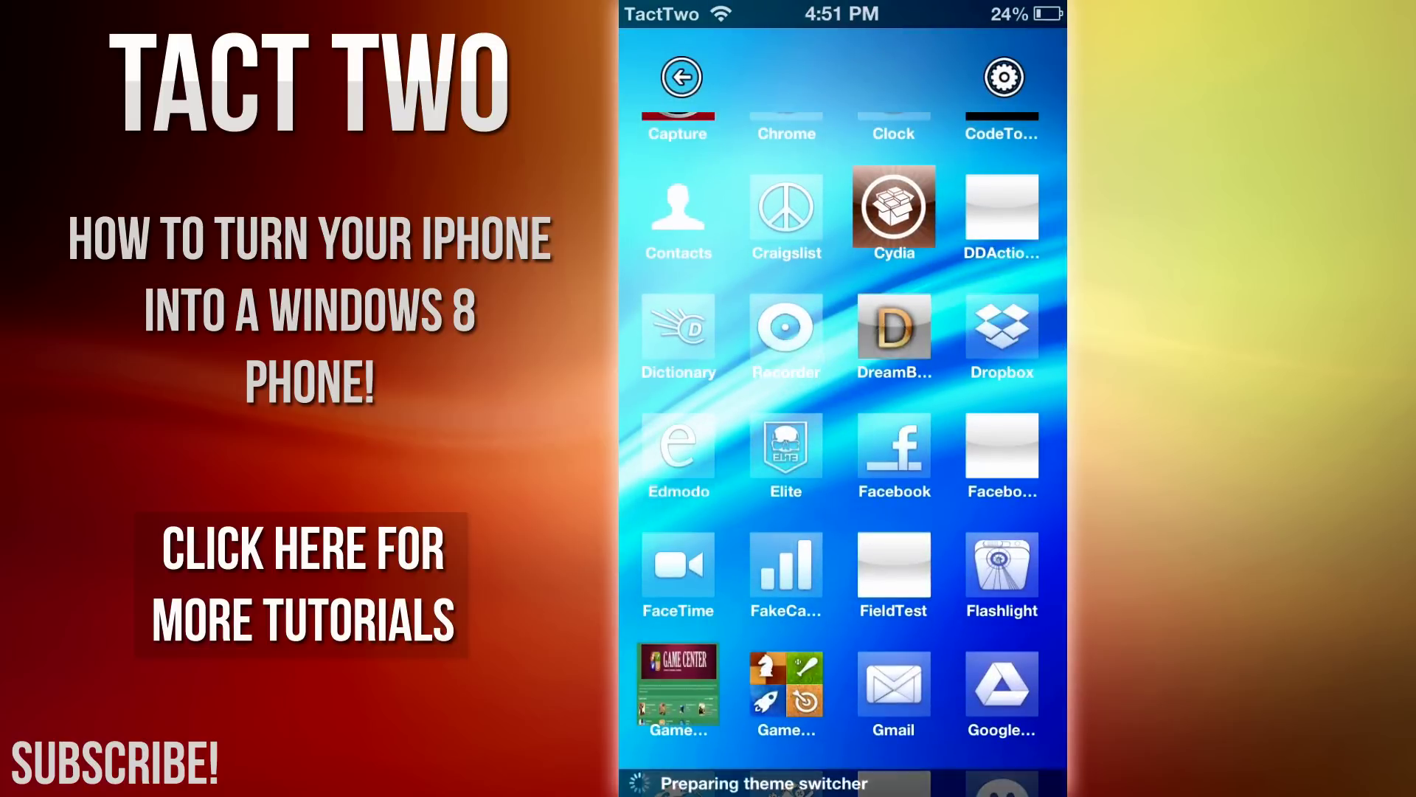